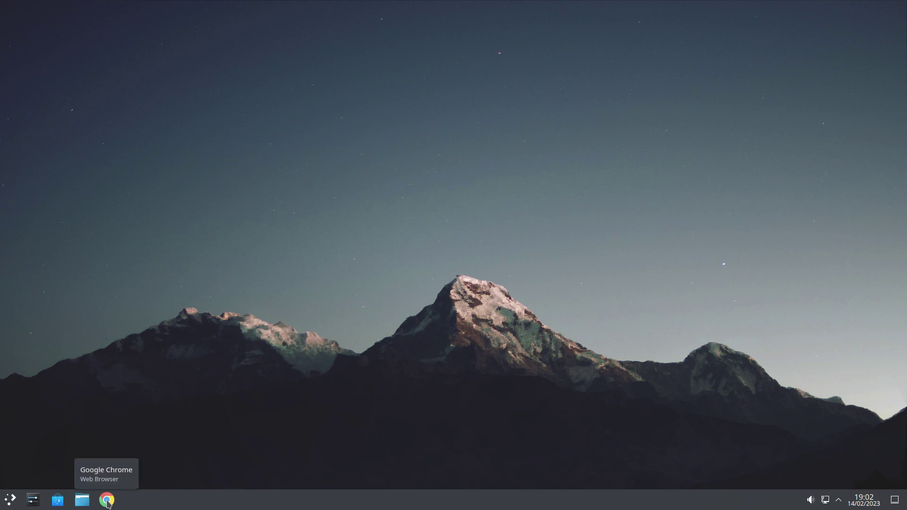
Open the file manager on the Downloads folder, then close it.
click(107, 501)
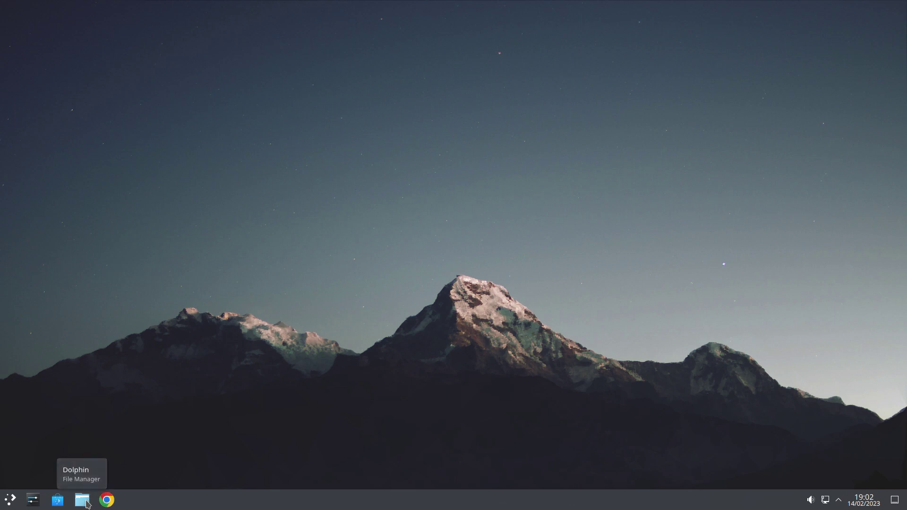
click(87, 505)
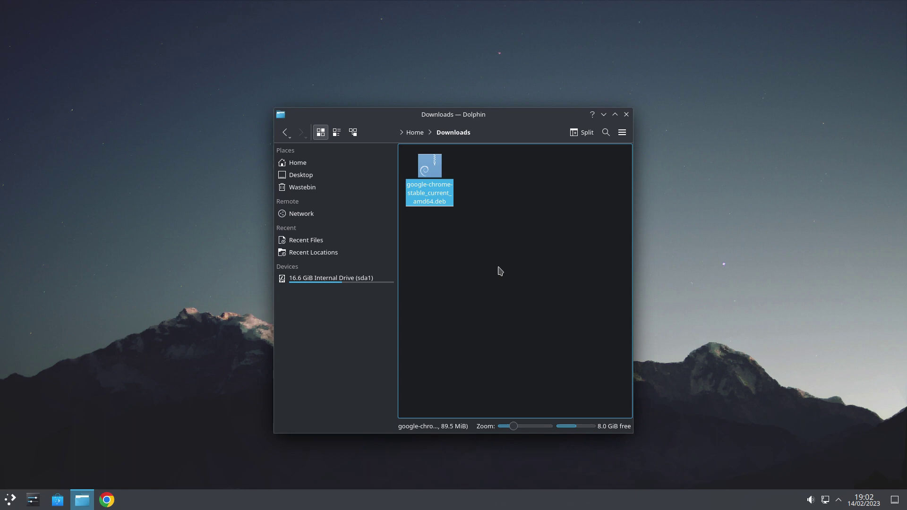
click(626, 115)
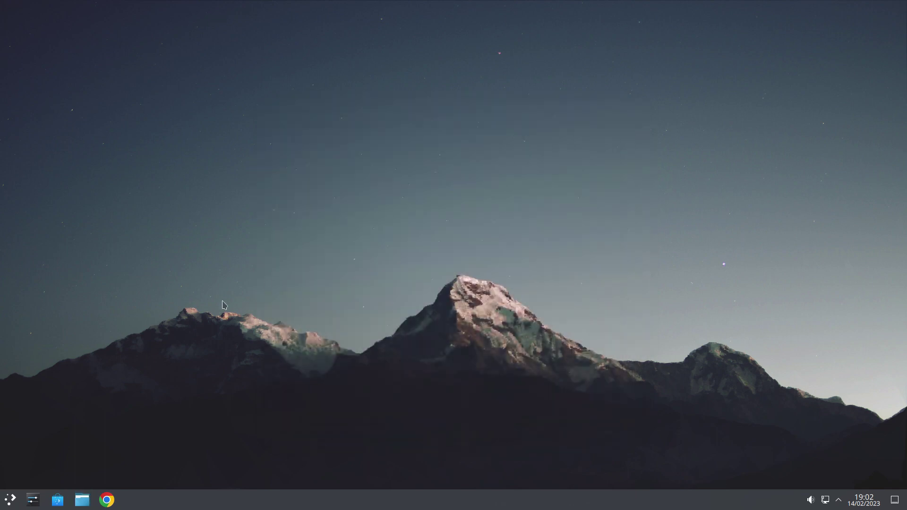
Launch System Settings and scroll through its sidebar of setting categories.
click(33, 500)
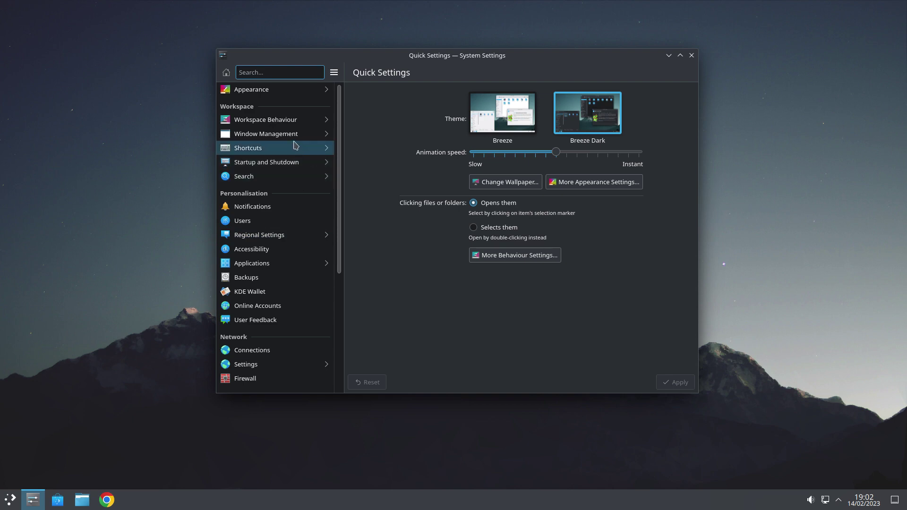
scroll(294, 145, down, 4)
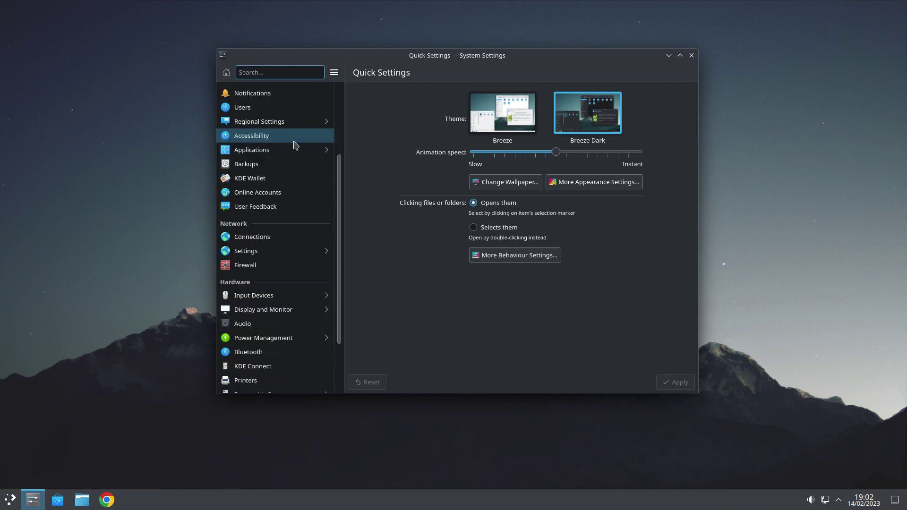
scroll(294, 145, up, 4)
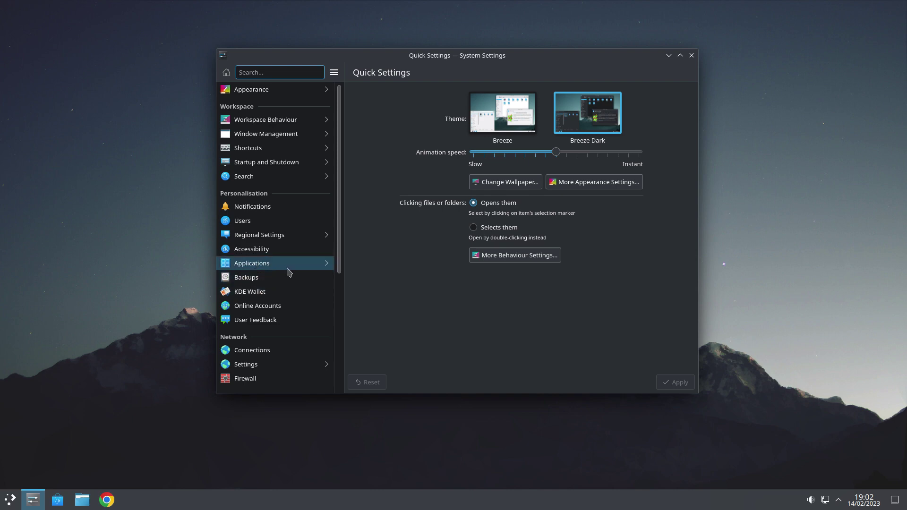
scroll(288, 269, down, 4)
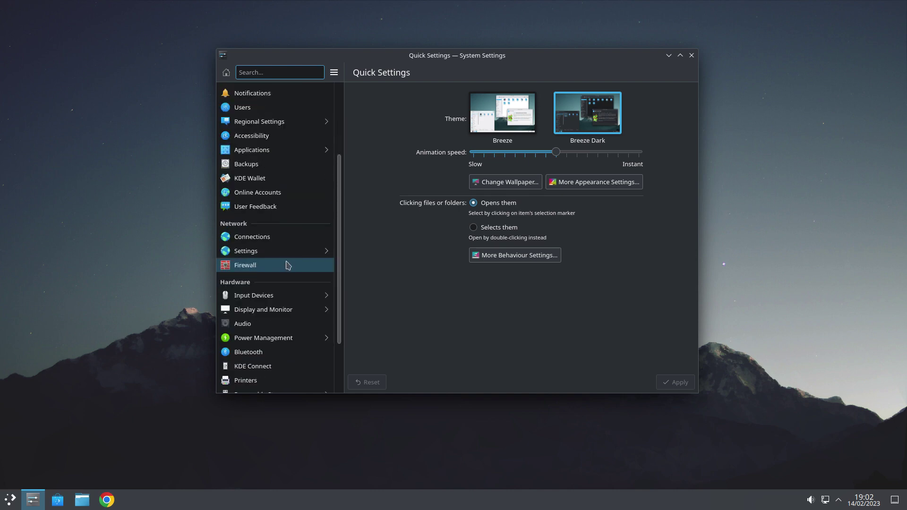
scroll(314, 245, down, 2)
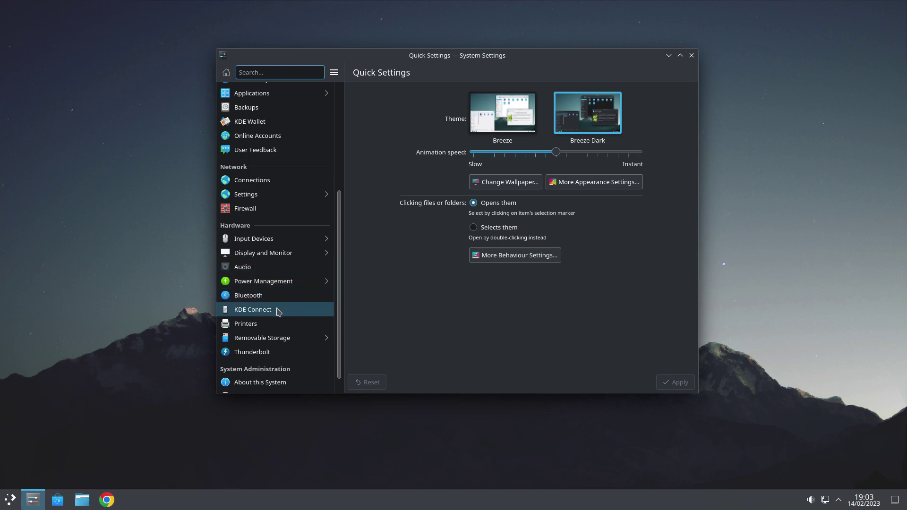
click(267, 325)
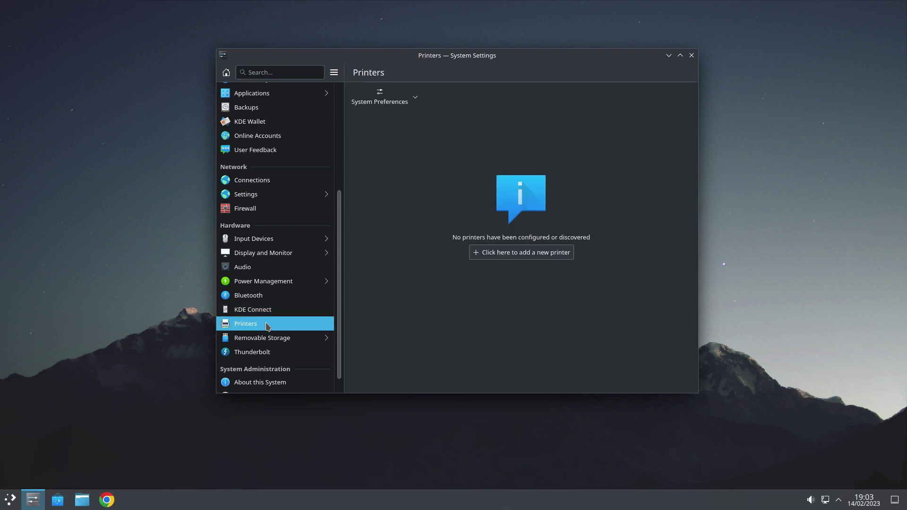
click(520, 254)
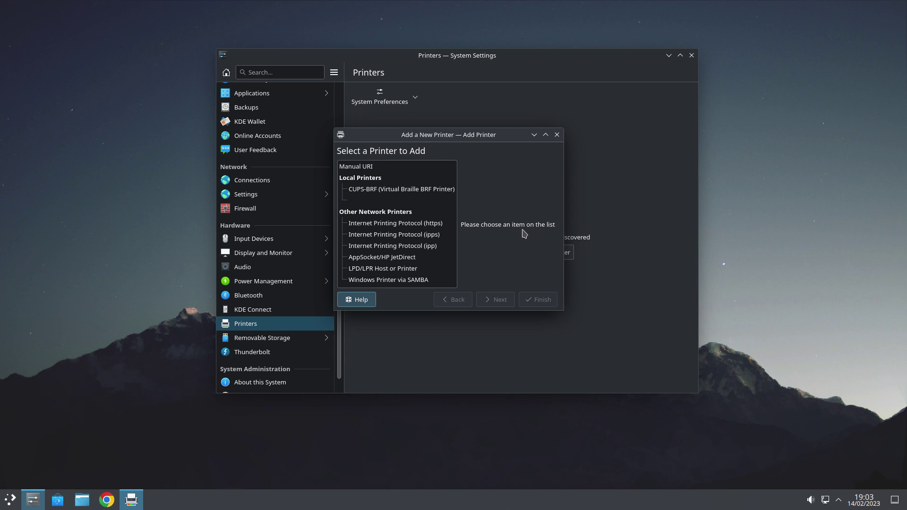
click(557, 135)
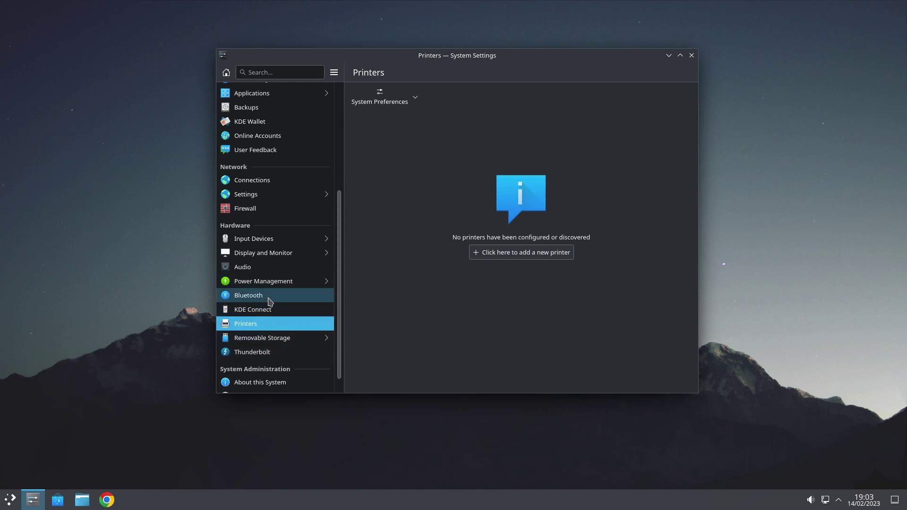
View the Software Update page under System Administration, then close System Settings.
scroll(266, 302, down, 1)
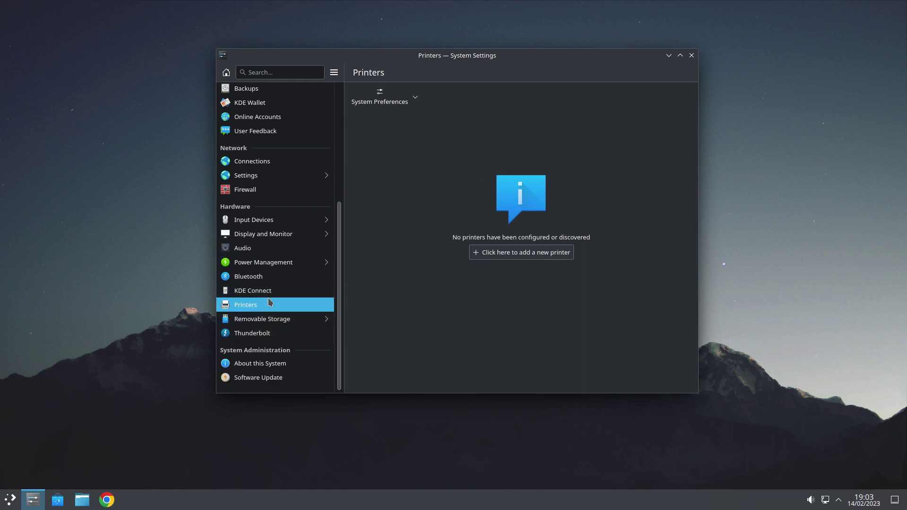
click(260, 381)
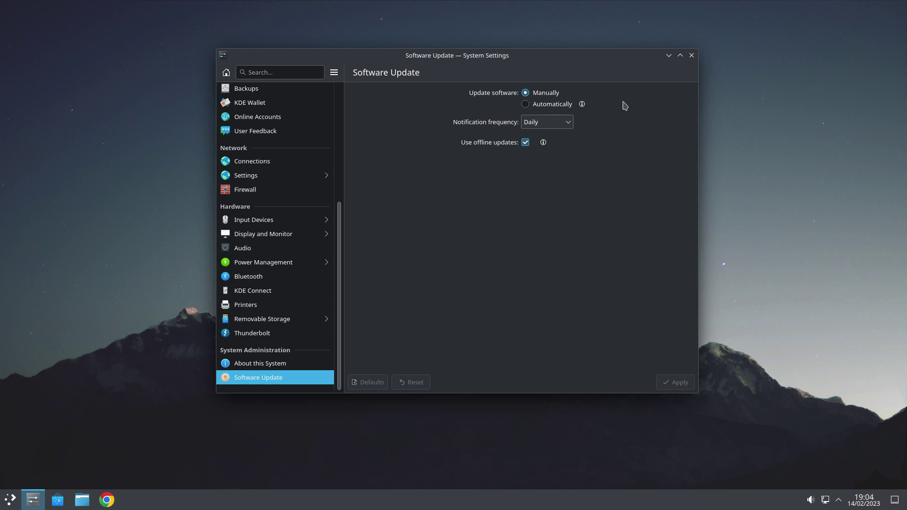
click(691, 55)
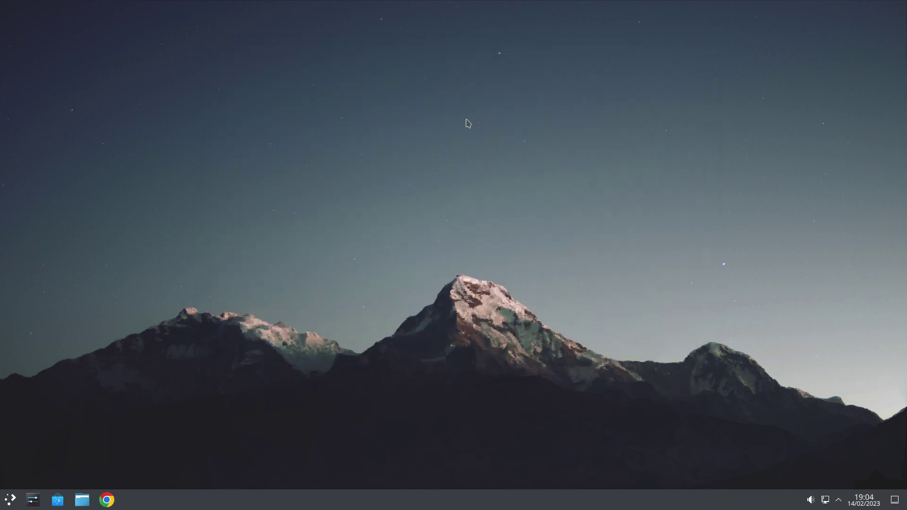
Launch Ungoogled Chromium from the application launcher's Internet category.
click(10, 501)
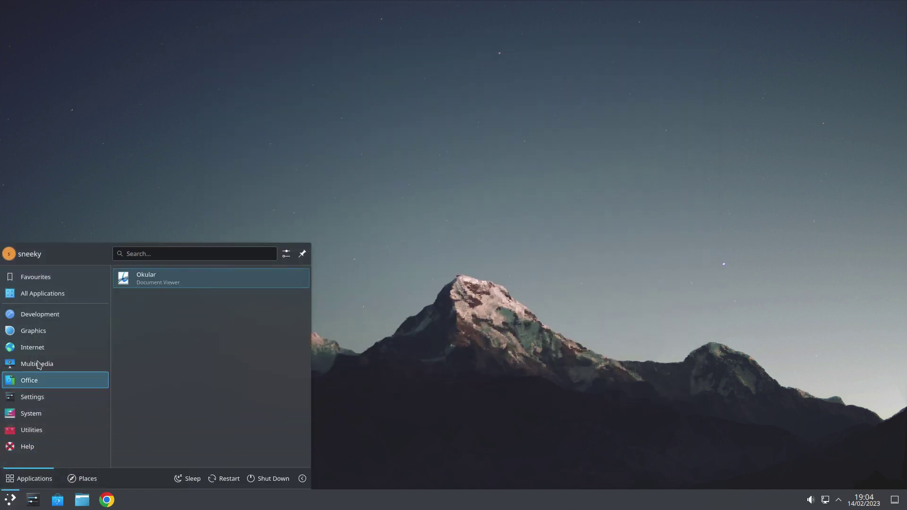
mouse_move(42, 351)
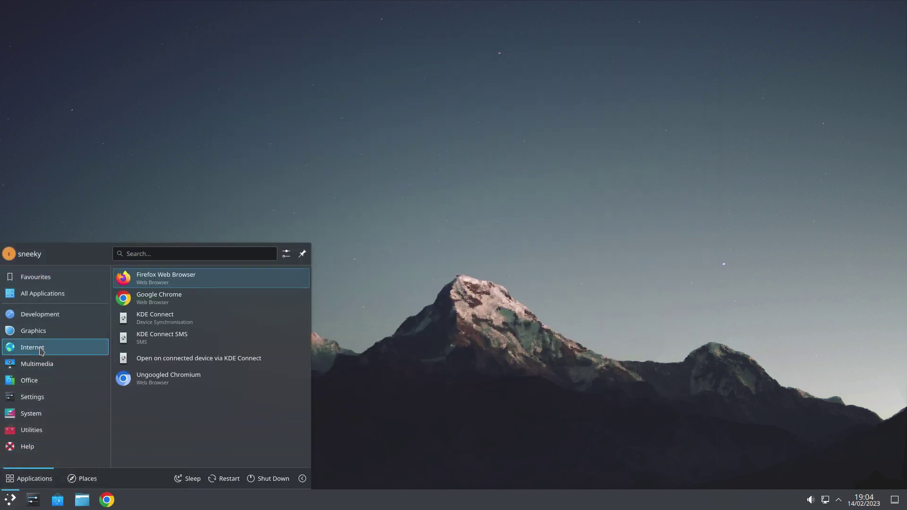
click(199, 385)
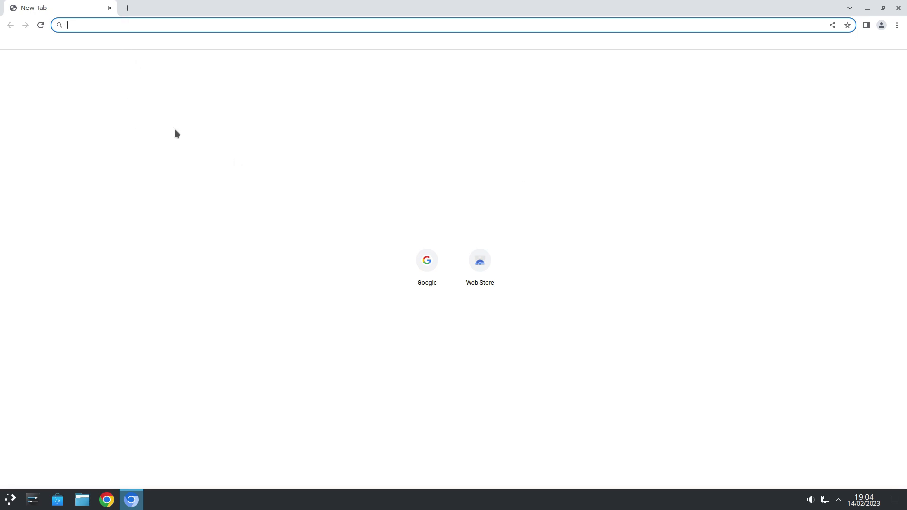
text(www)
key(Return)
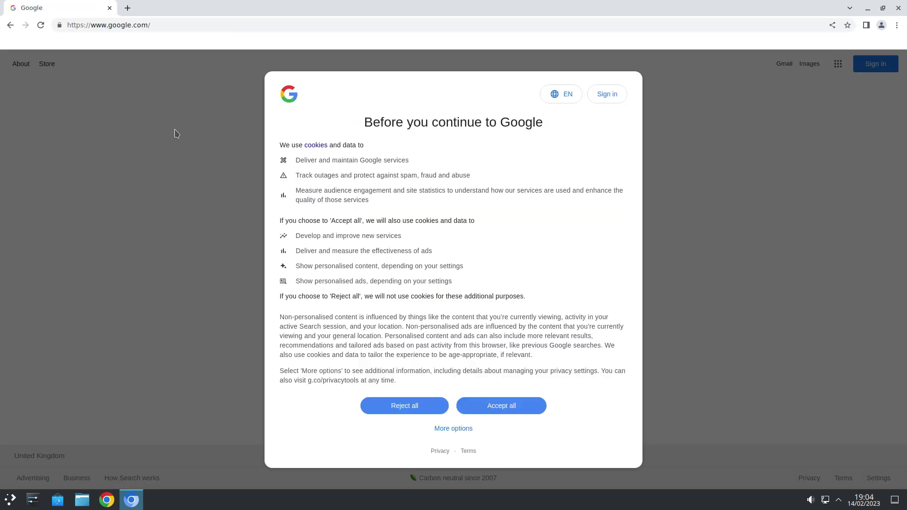
click(500, 409)
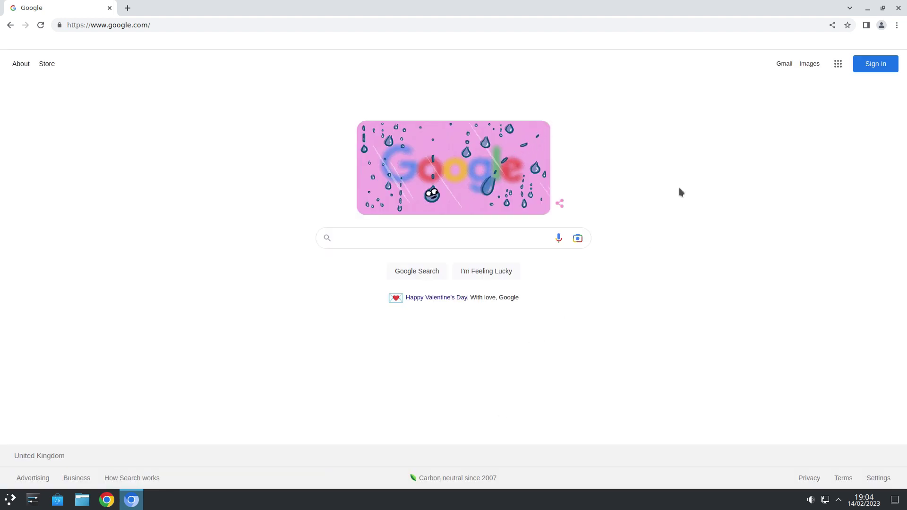
click(899, 8)
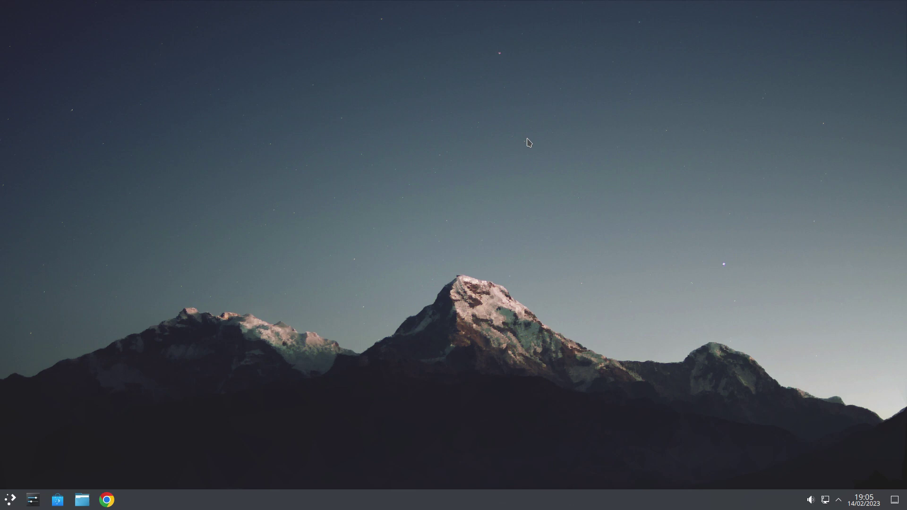
Browse the launcher's Internet, Multimedia, Office, Settings and System app categories.
click(8, 502)
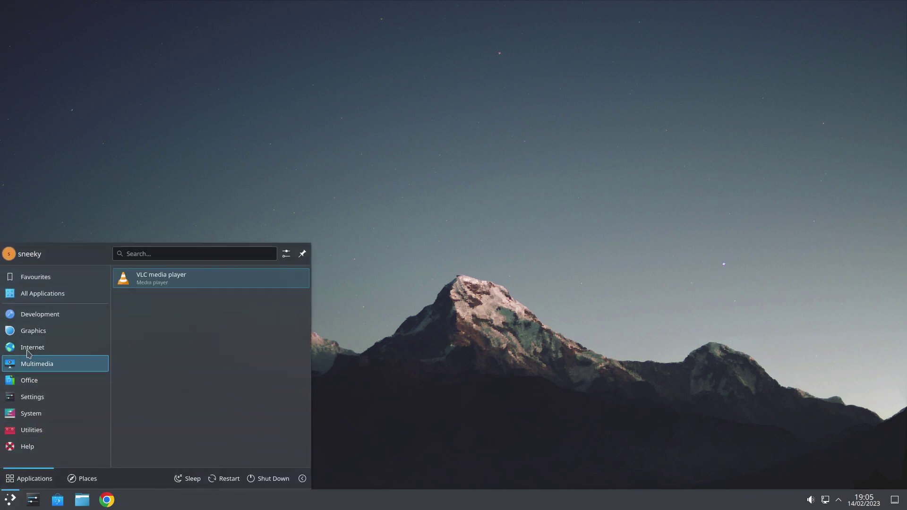
mouse_move(29, 352)
mouse_move(36, 382)
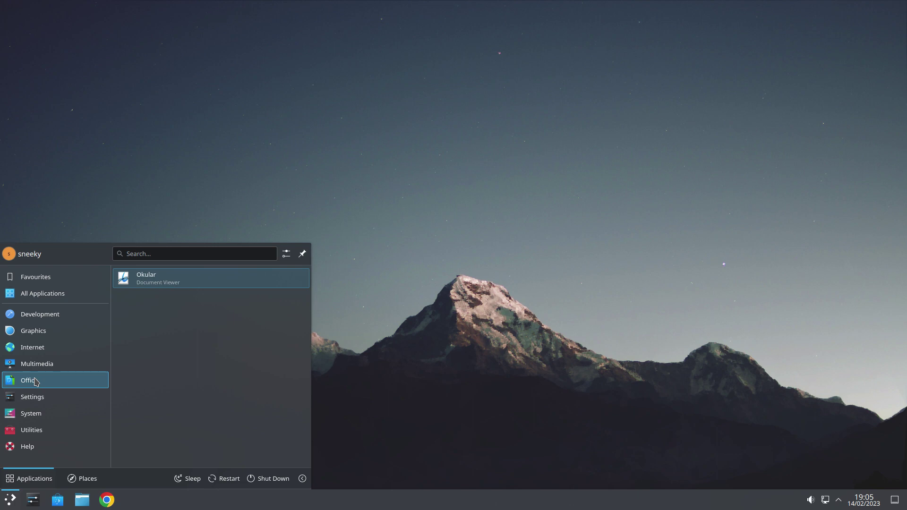
mouse_move(33, 400)
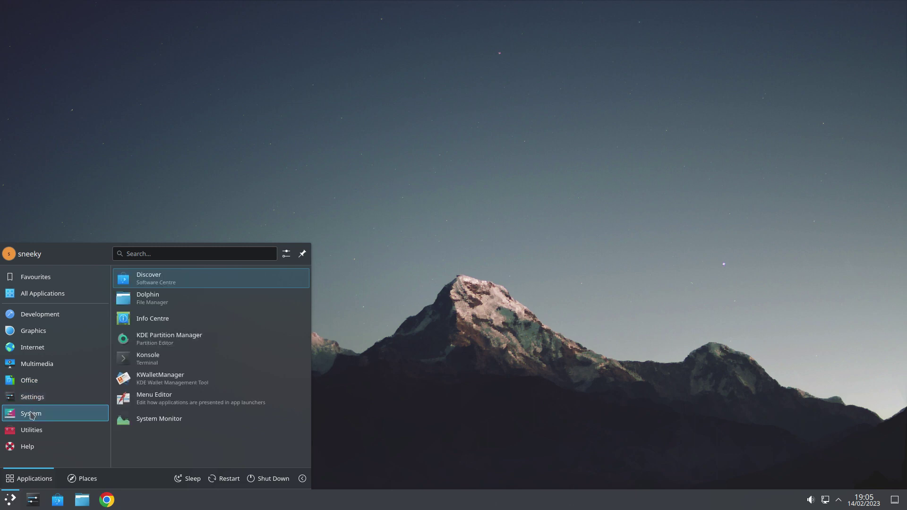
Check System Monitor's Overview of memory, disk and CPU usage, then close it.
click(150, 421)
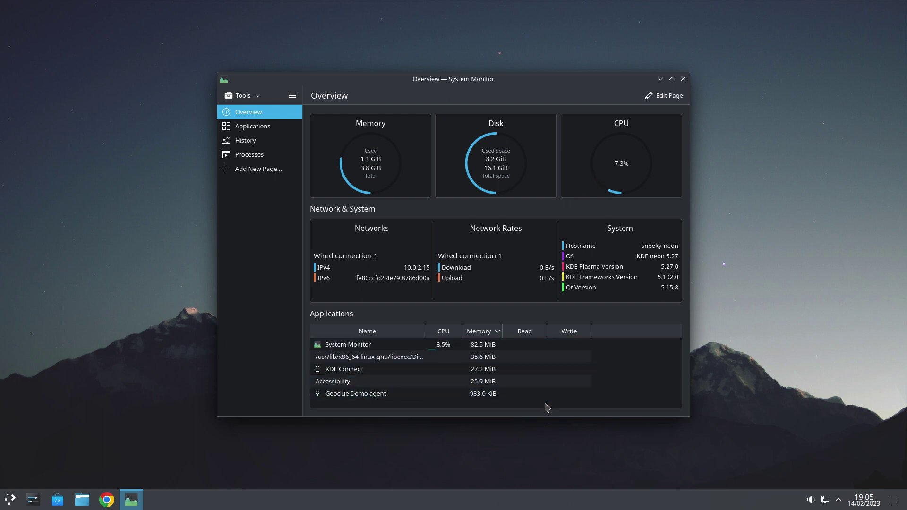
click(683, 79)
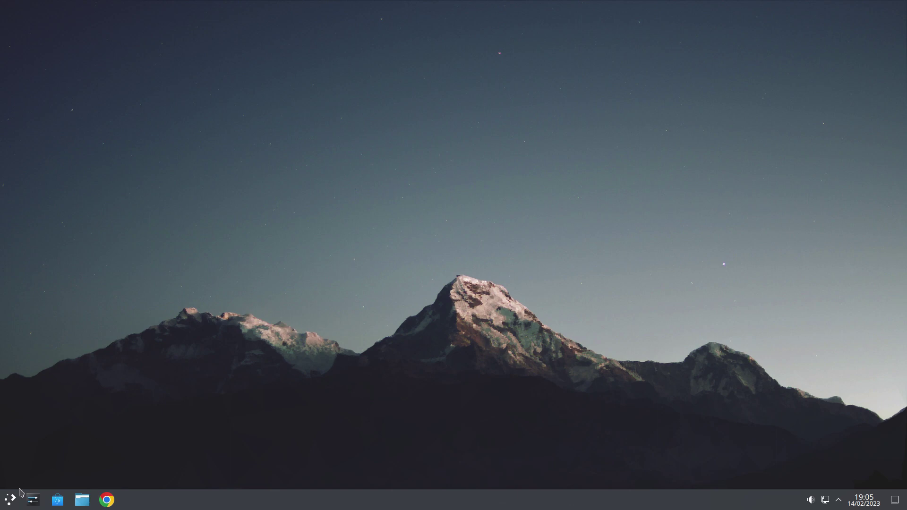
click(10, 500)
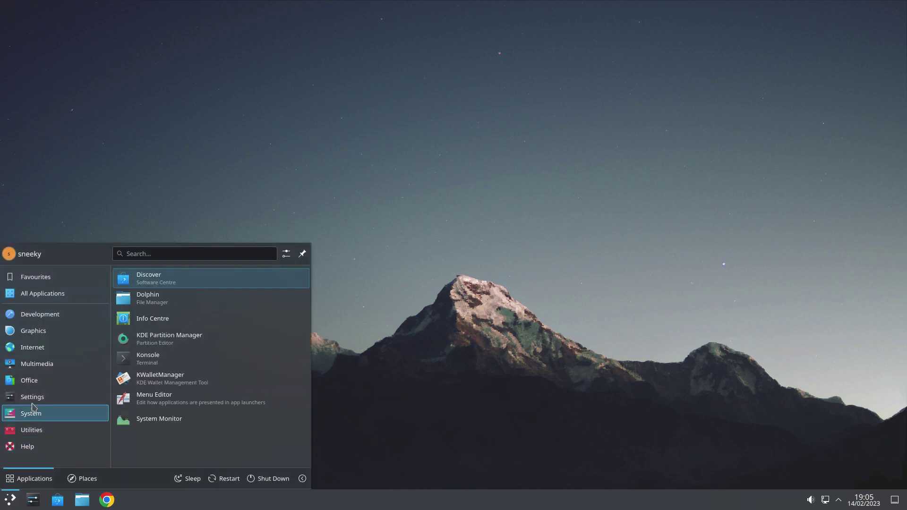
mouse_move(32, 415)
mouse_move(31, 435)
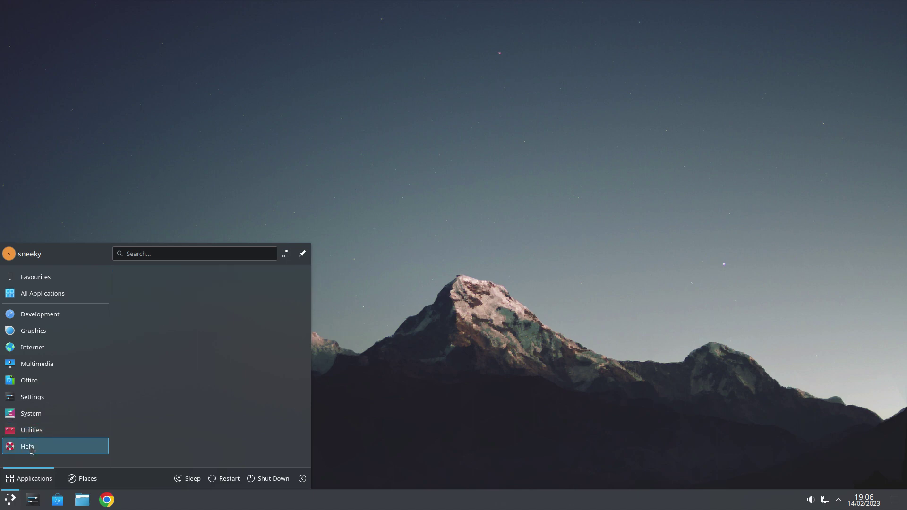
click(454, 251)
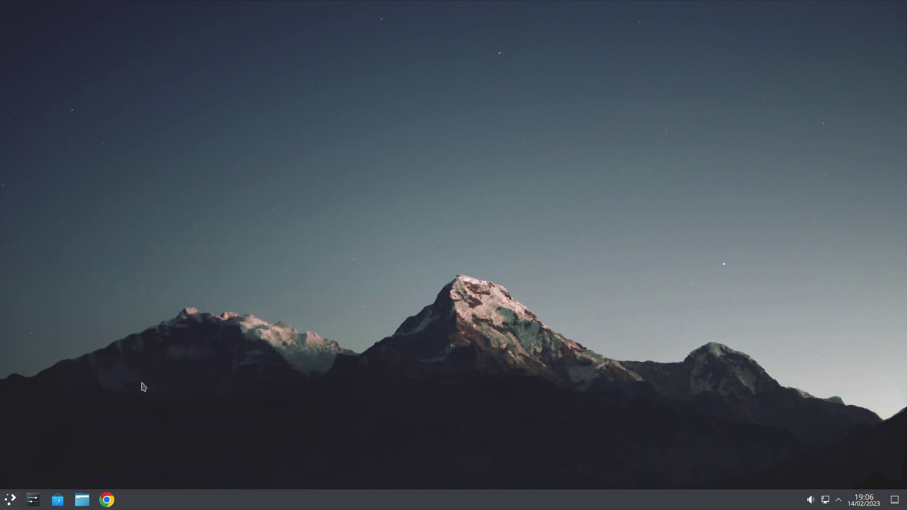
Open Discover, search for 'only office' and scroll through the 122 results.
click(57, 505)
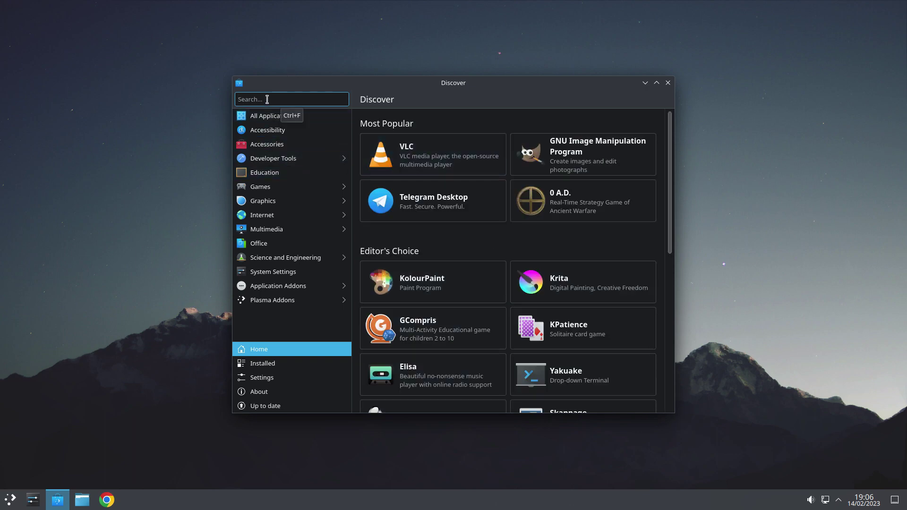
text(only)
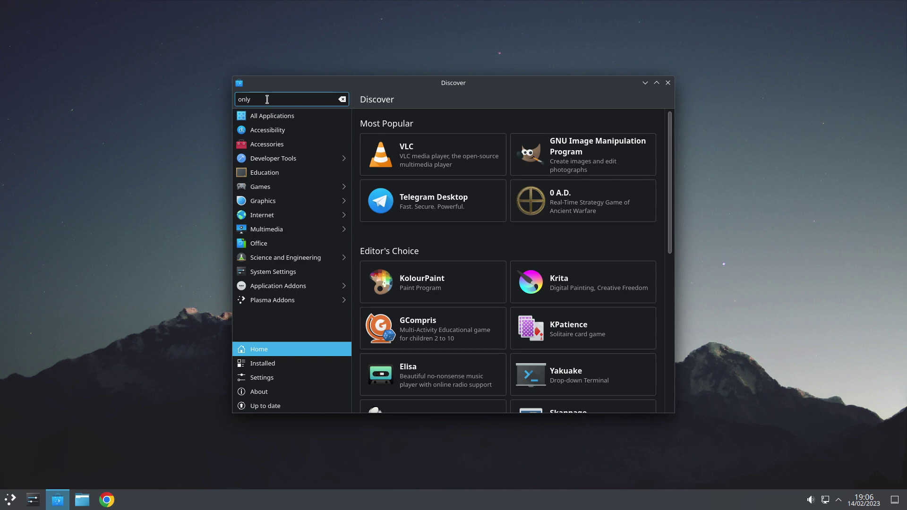
text( office)
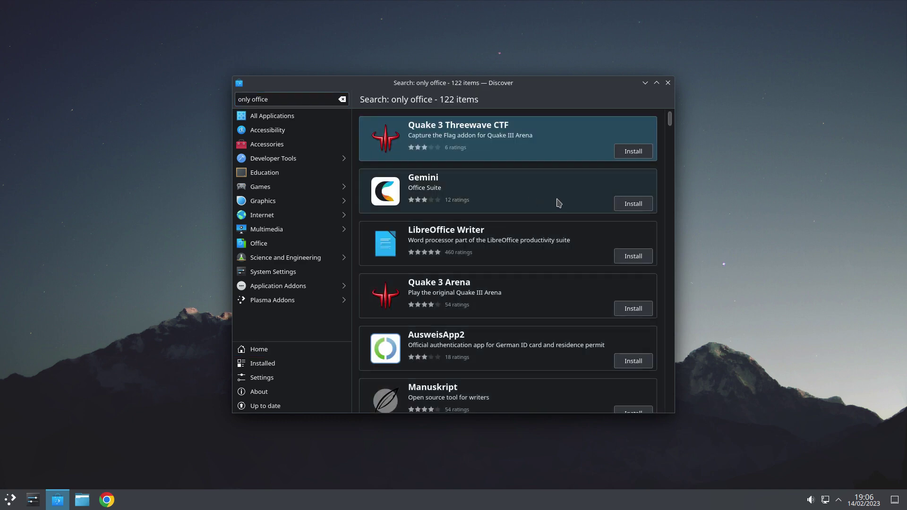
scroll(558, 204, down, 3)
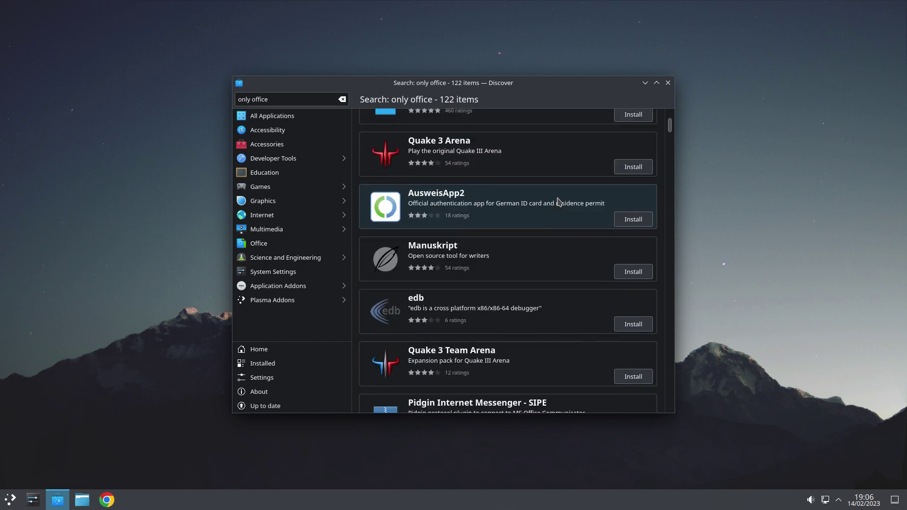
scroll(559, 203, down, 2)
scroll(559, 203, down, 2)
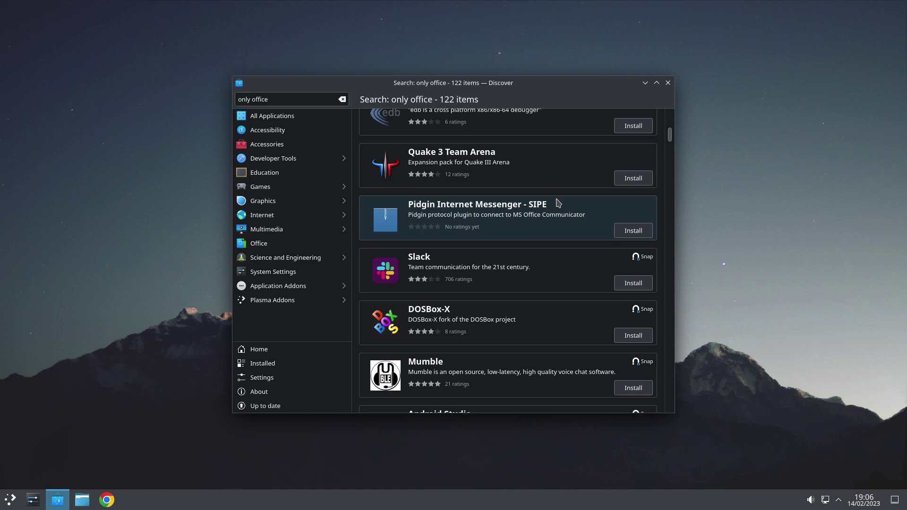
scroll(556, 206, down, 3)
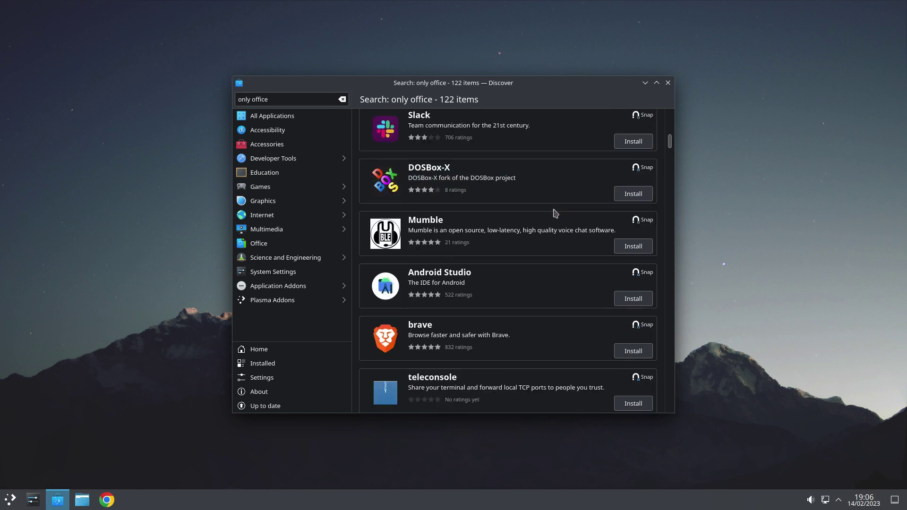
scroll(555, 214, down, 4)
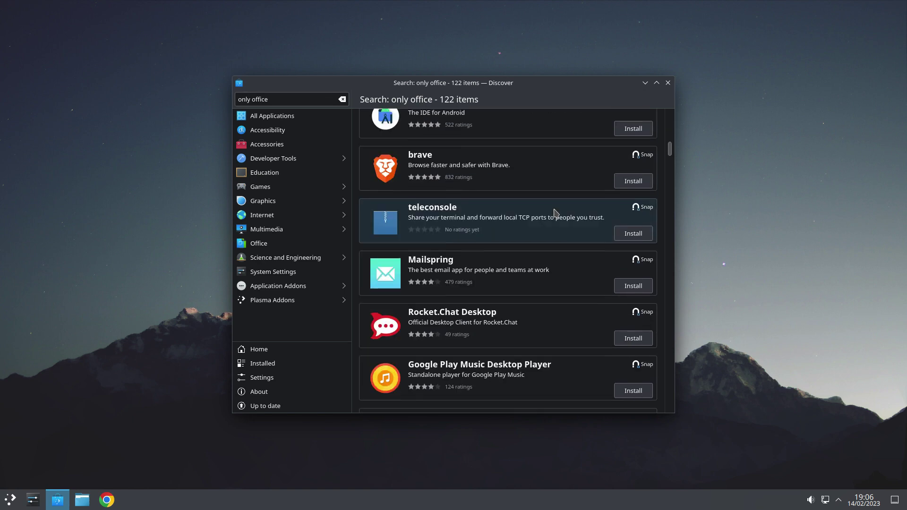
scroll(556, 214, down, 1)
scroll(555, 214, down, 4)
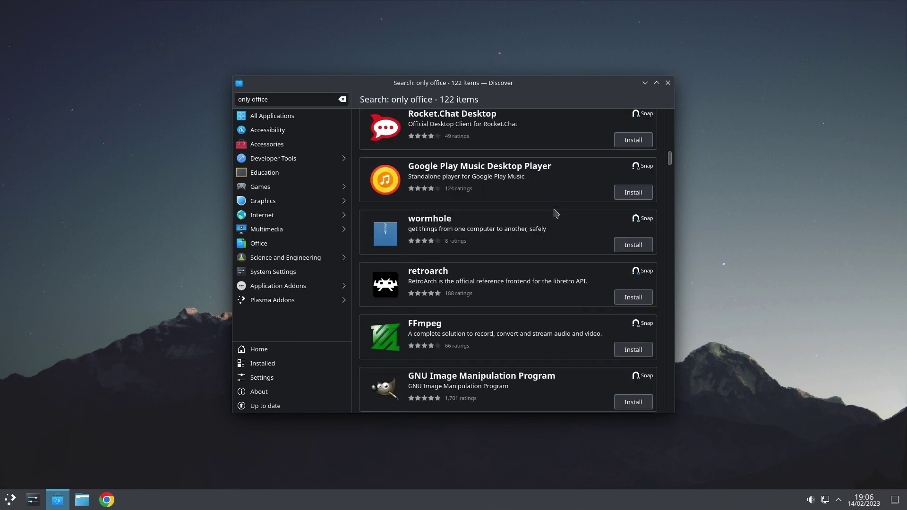
scroll(556, 213, down, 4)
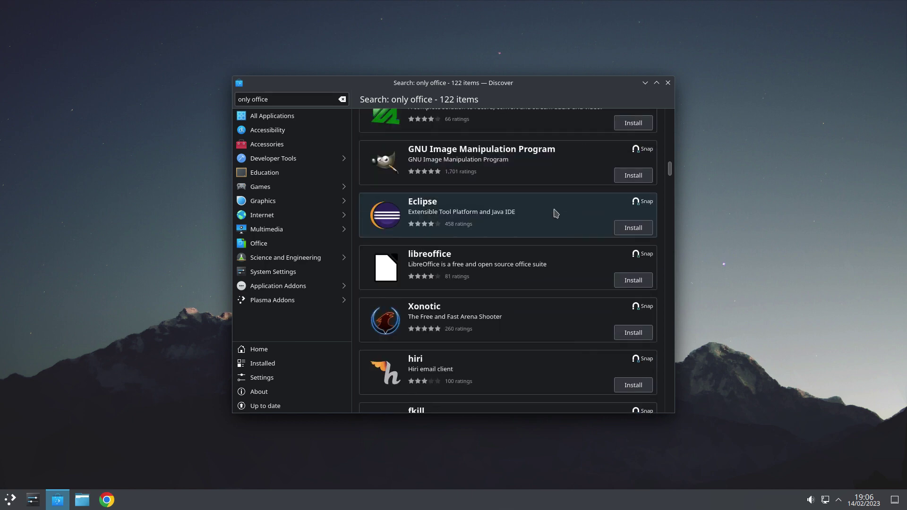
scroll(555, 213, down, 4)
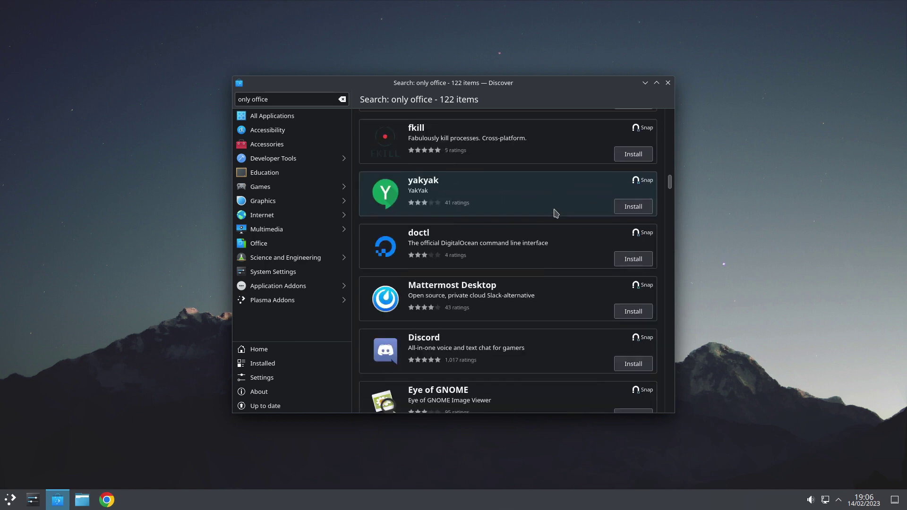
scroll(556, 213, down, 2)
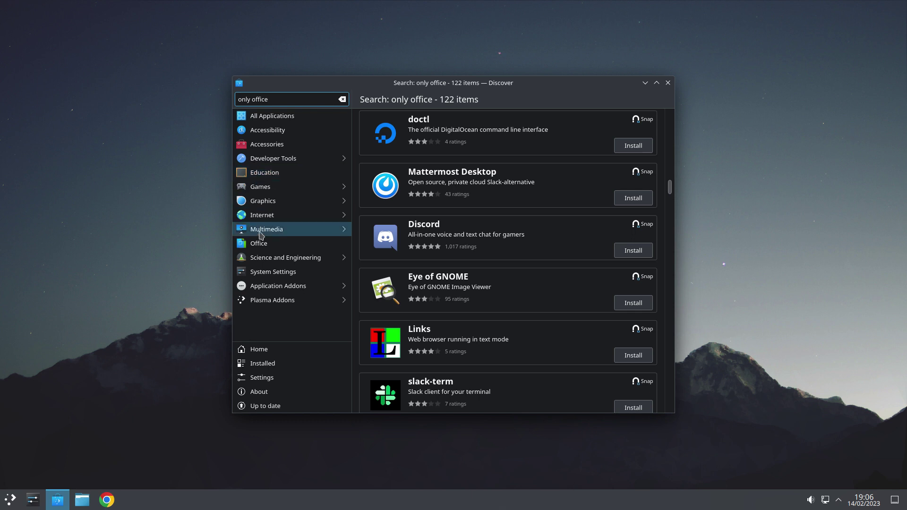
Switch to the Office category, clear the search and scroll down to ONLYOFFICE Desktop Editors.
click(260, 247)
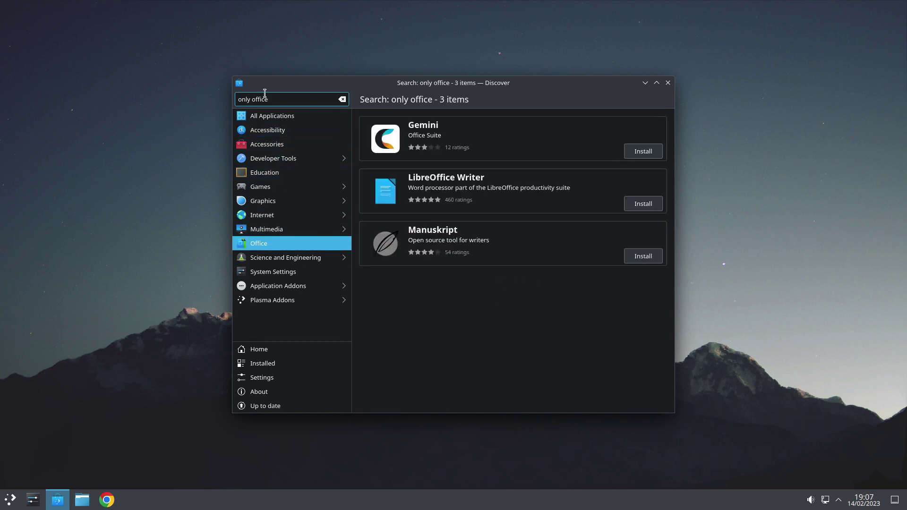
key(BackSpace)
key(BackSpace)
key(BackSpace)
key(BackSpace)
key(BackSpace)
key(BackSpace)
key(BackSpace)
key(BackSpace)
key(BackSpace)
key(BackSpace)
key(BackSpace)
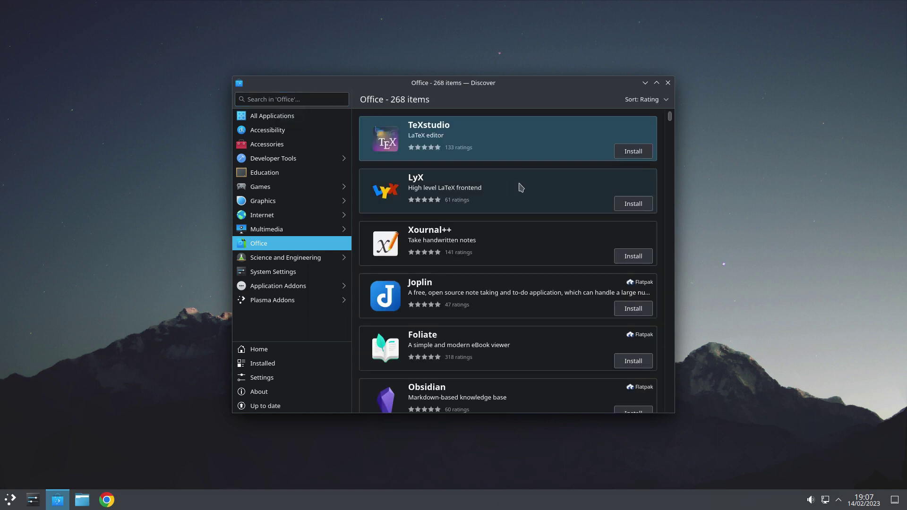
scroll(520, 187, down, 3)
scroll(521, 188, down, 2)
scroll(520, 188, down, 3)
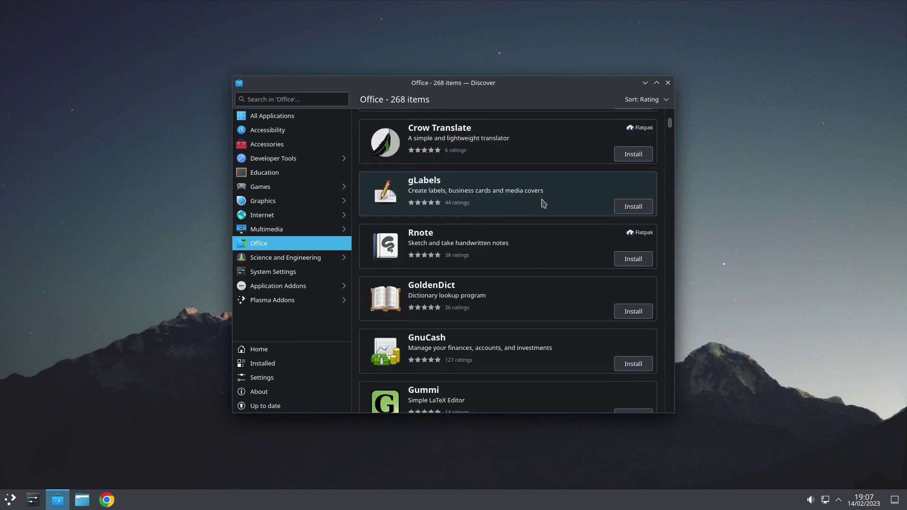
scroll(544, 203, down, 4)
scroll(545, 203, down, 2)
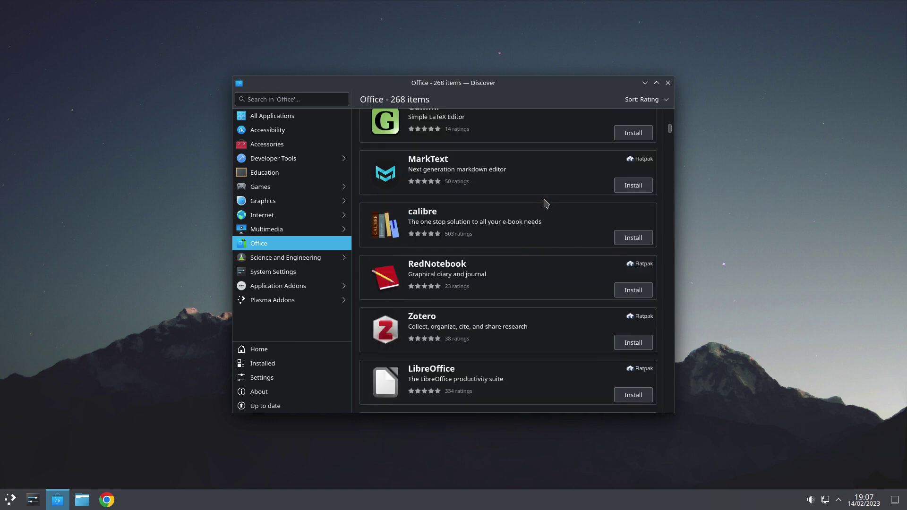
scroll(545, 203, down, 1)
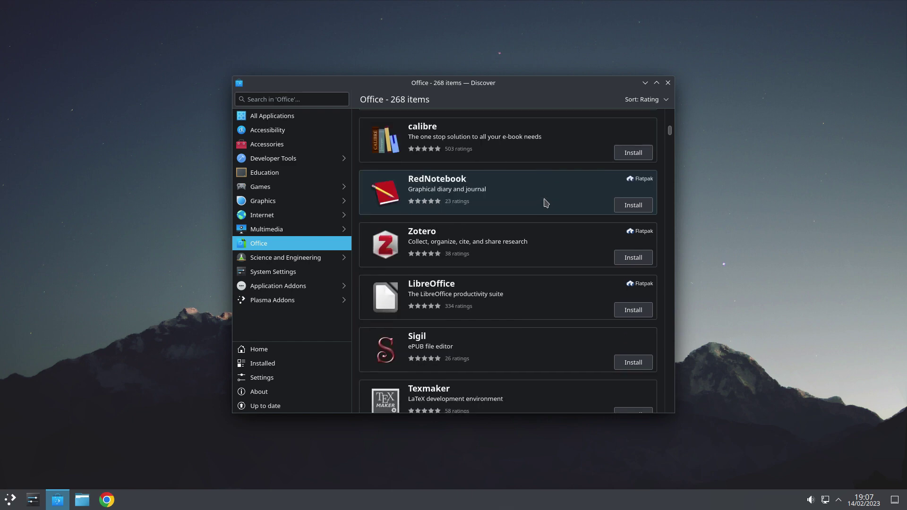
scroll(546, 204, down, 1)
scroll(545, 204, down, 1)
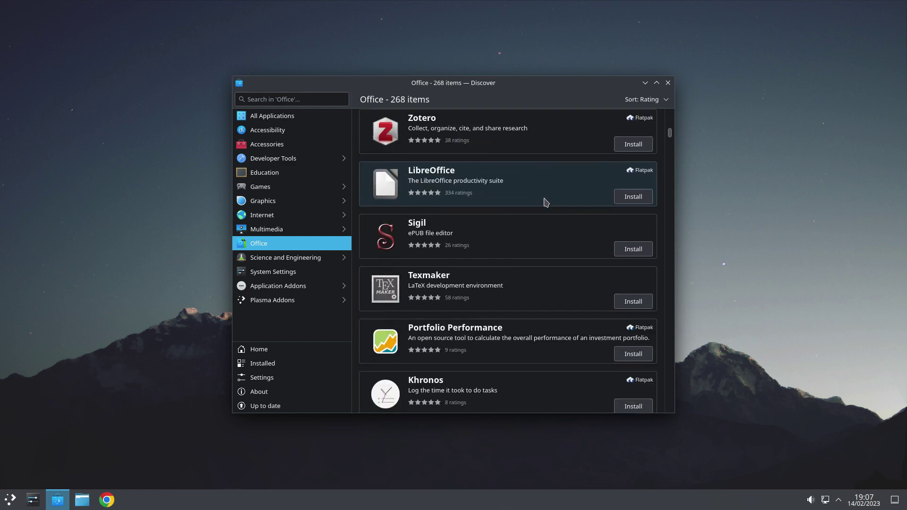
scroll(546, 203, down, 1)
scroll(546, 203, down, 7)
scroll(547, 212, down, 3)
scroll(546, 212, down, 4)
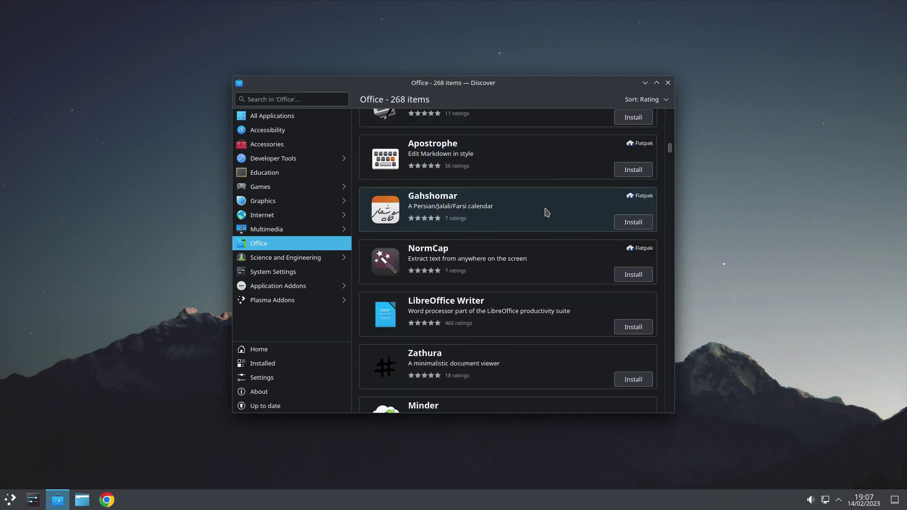
scroll(547, 212, down, 3)
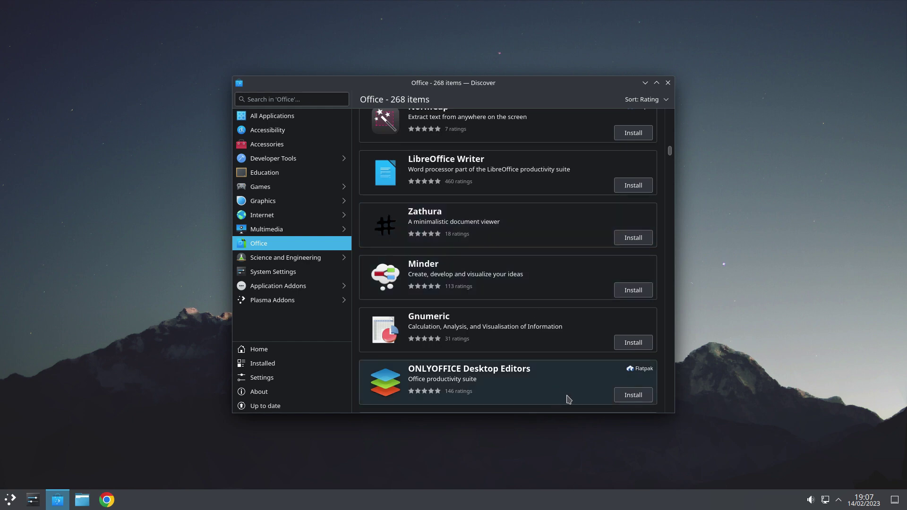
Install ONLYOFFICE Desktop Editors (Flatpak), moving the Discover window aside while it installs.
click(631, 396)
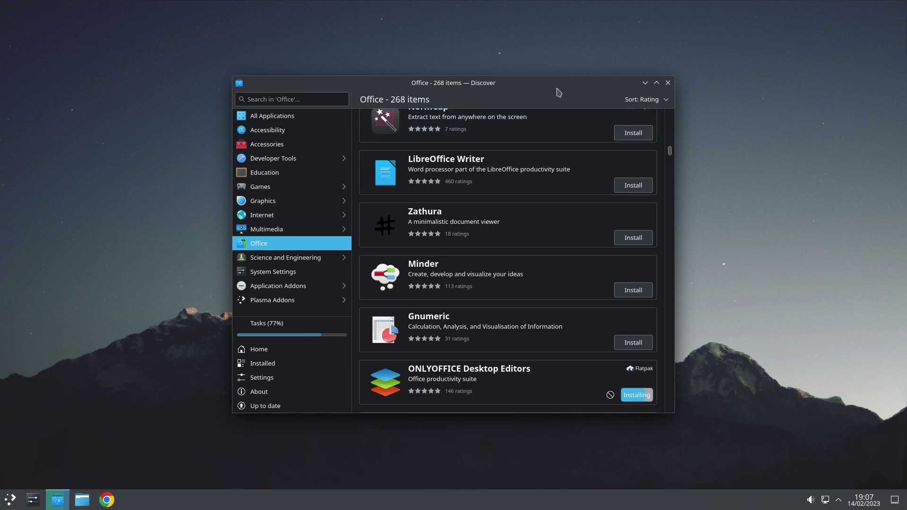
drag(557, 87, 612, 52)
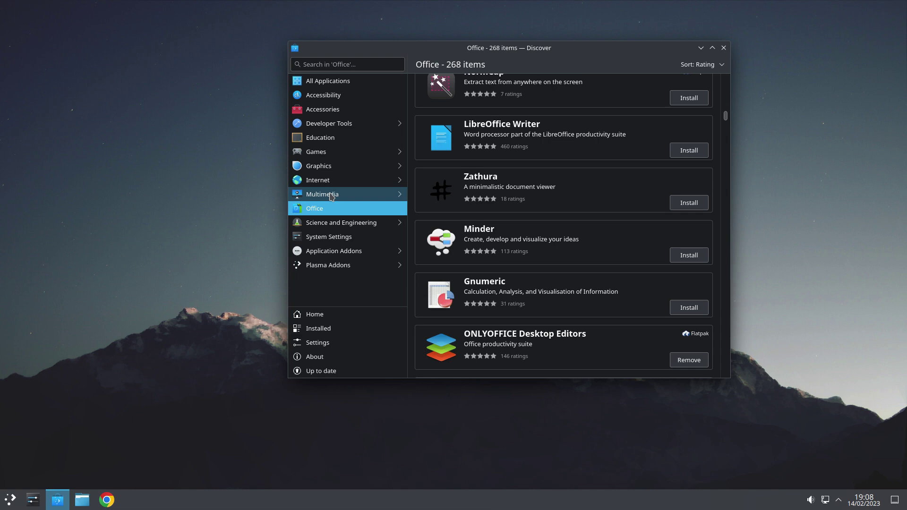
Close Discover, launch ONLYOFFICE Desktop Editors from Office and create a blank Document1.docx.
click(723, 48)
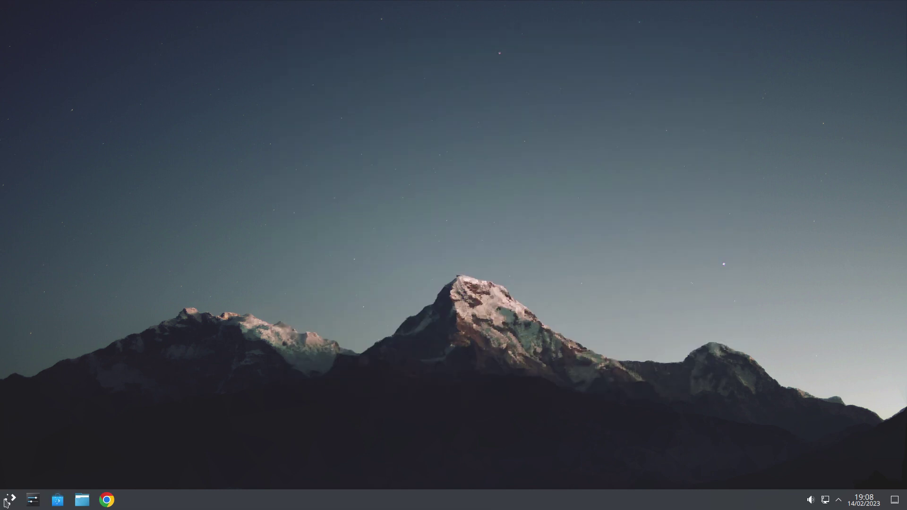
click(10, 500)
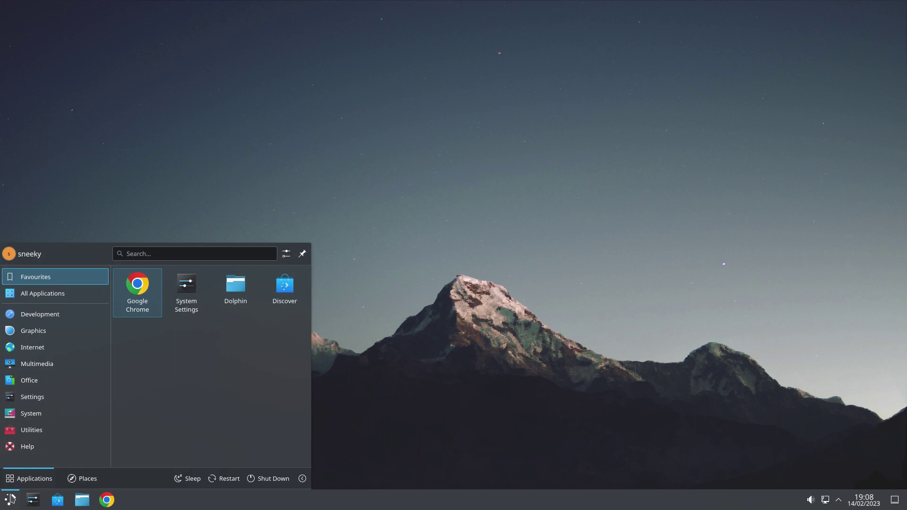
mouse_move(38, 385)
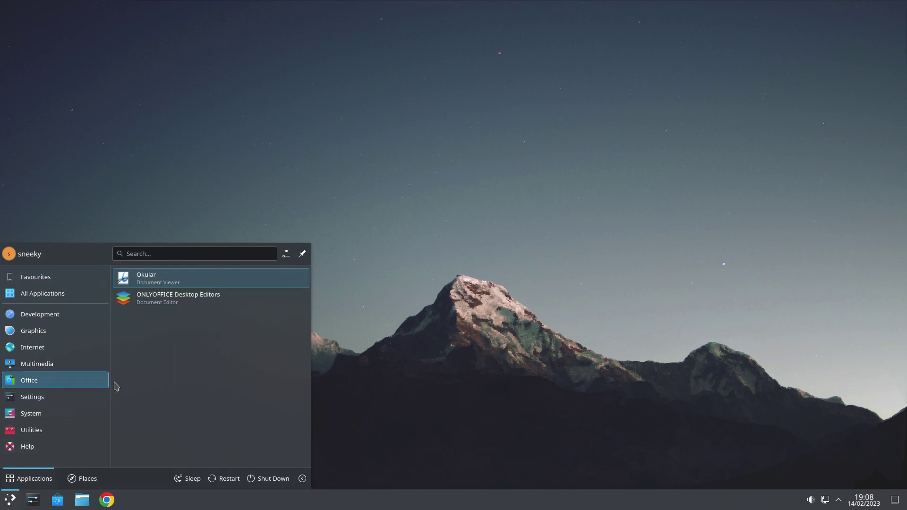
click(174, 304)
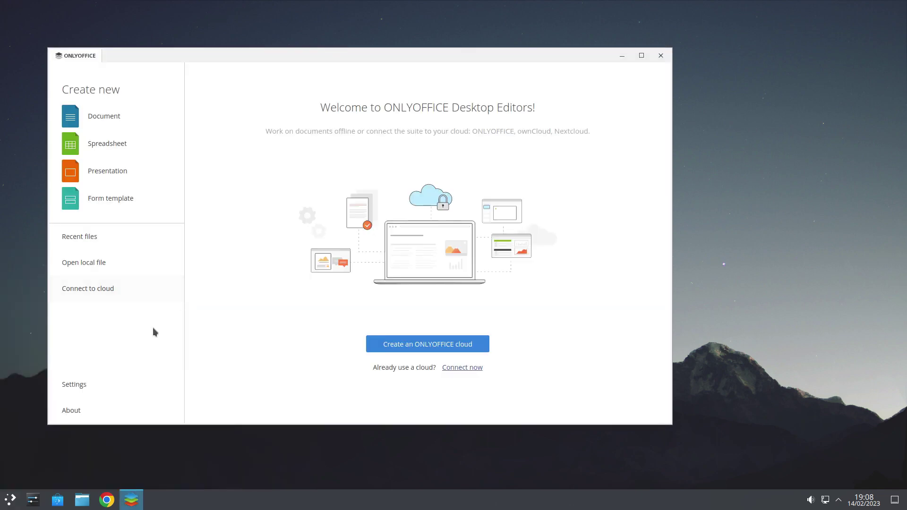
click(97, 115)
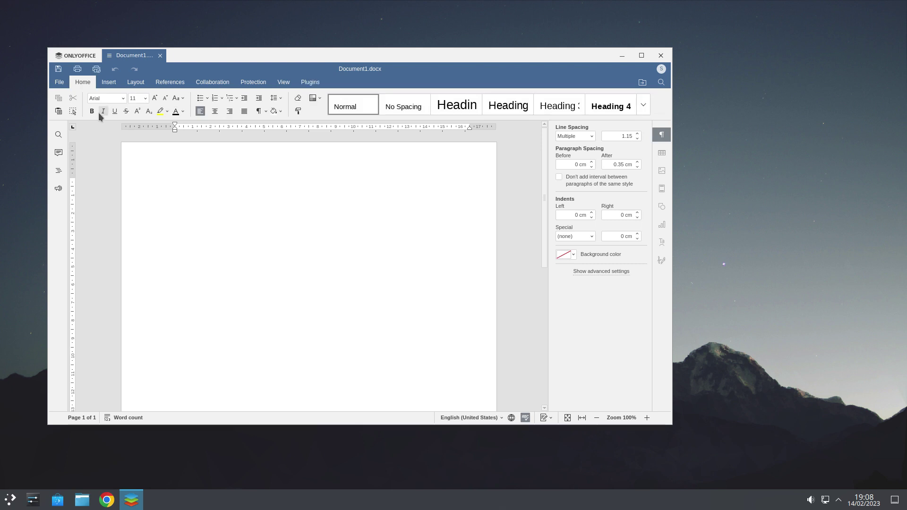
Close ONLYOFFICE, add an Analogue Clock widget to the desktop centre, and briefly check its calendar.
click(661, 55)
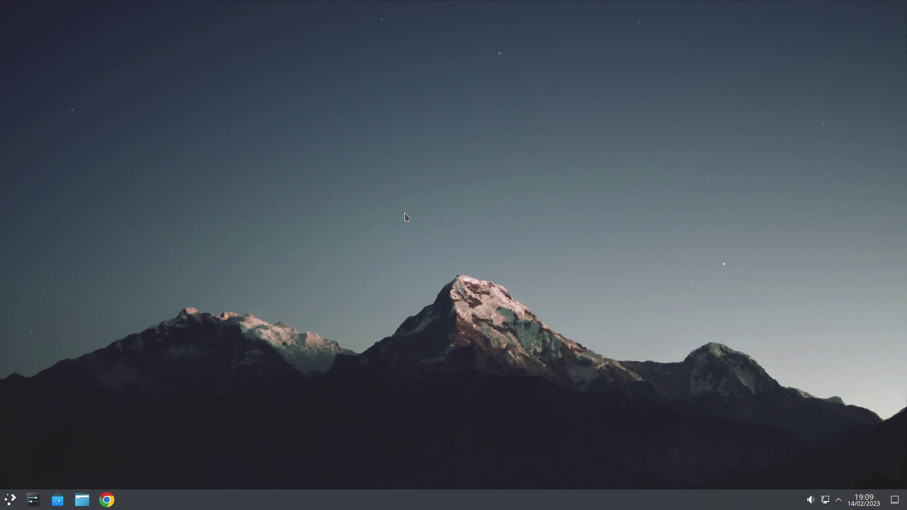
right_click(334, 171)
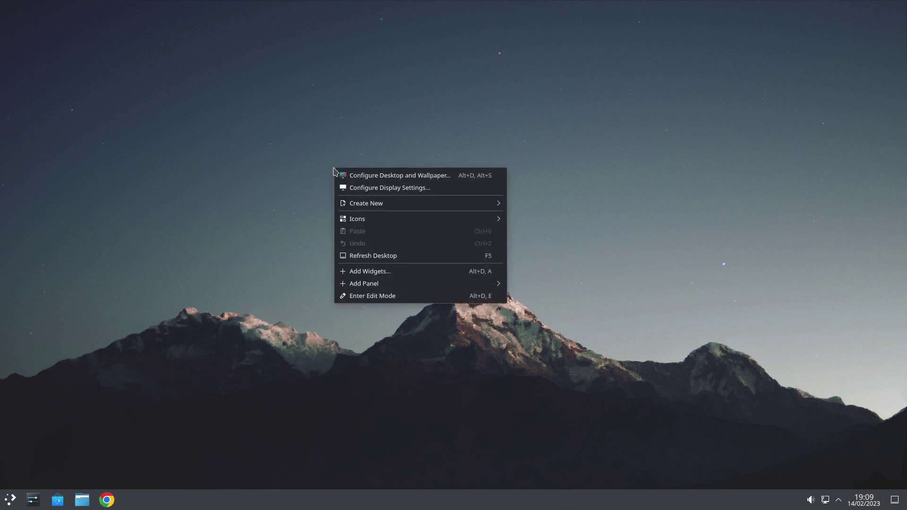
click(365, 273)
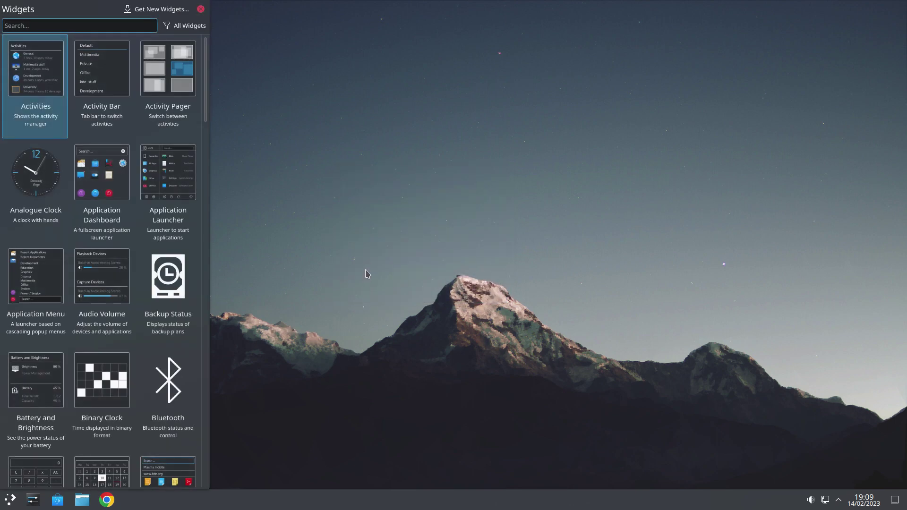
double_click(33, 179)
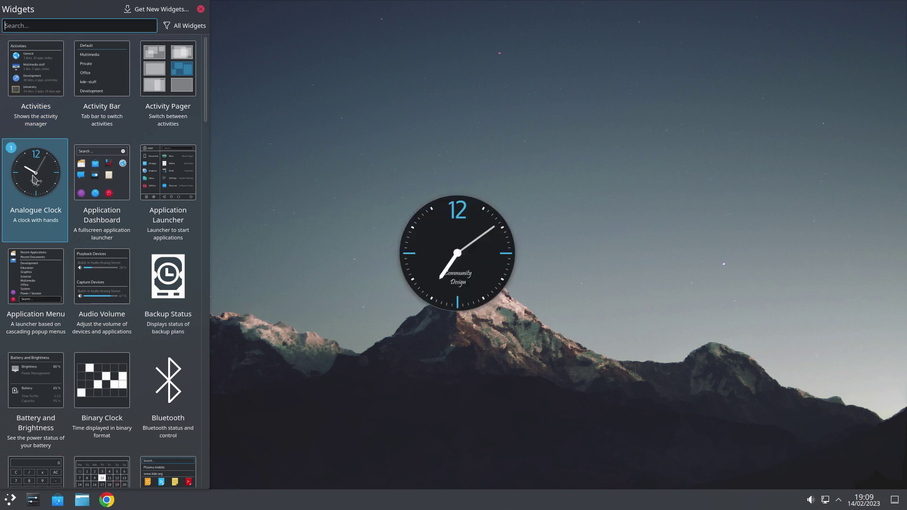
click(201, 11)
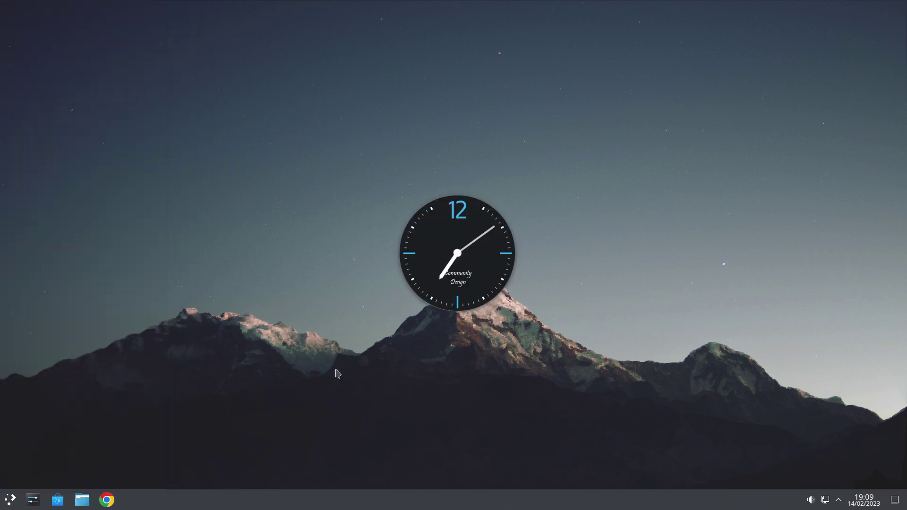
click(453, 265)
click(453, 265)
In edit mode, drag the Analogue Clock from the desktop centre into the top-right corner.
right_click(452, 265)
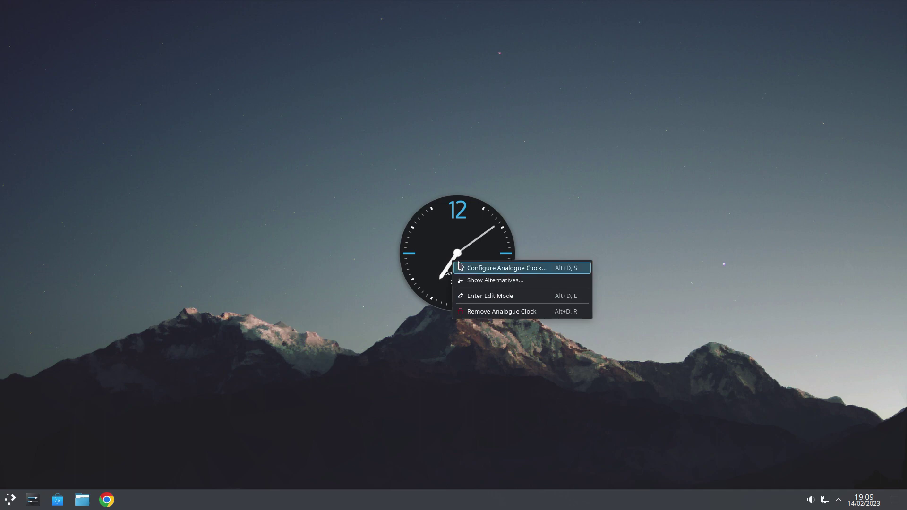
click(489, 299)
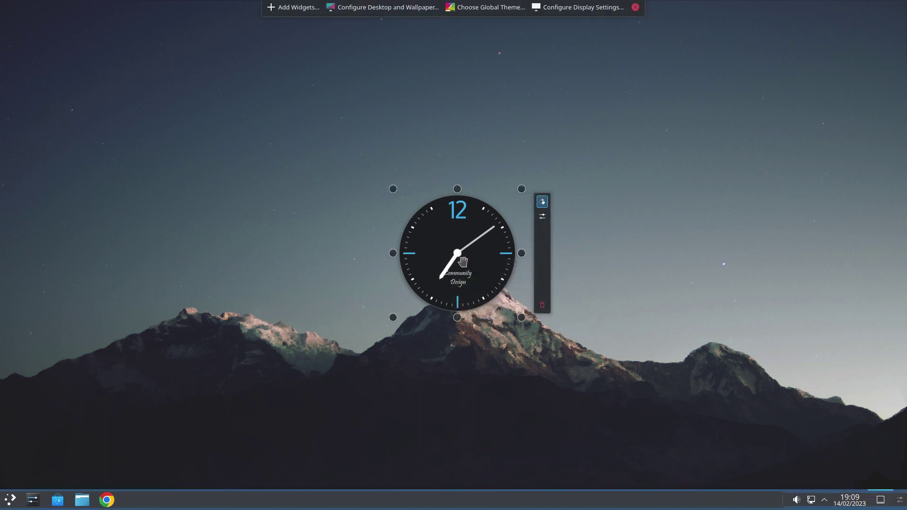
drag(467, 259, 804, 80)
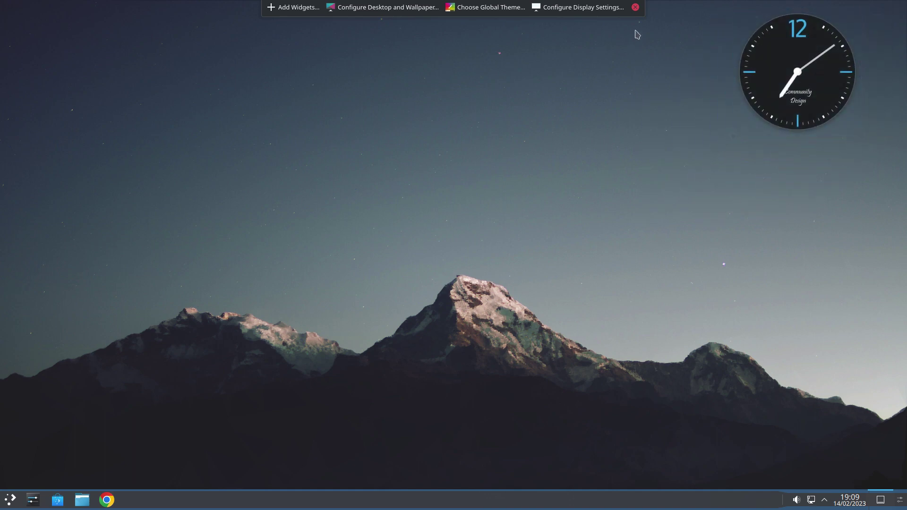
click(636, 7)
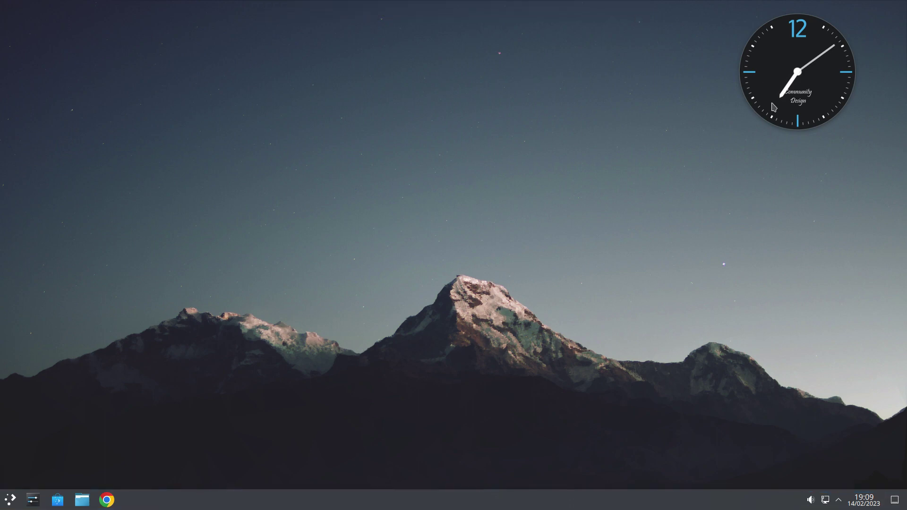
right_click(171, 178)
click(211, 281)
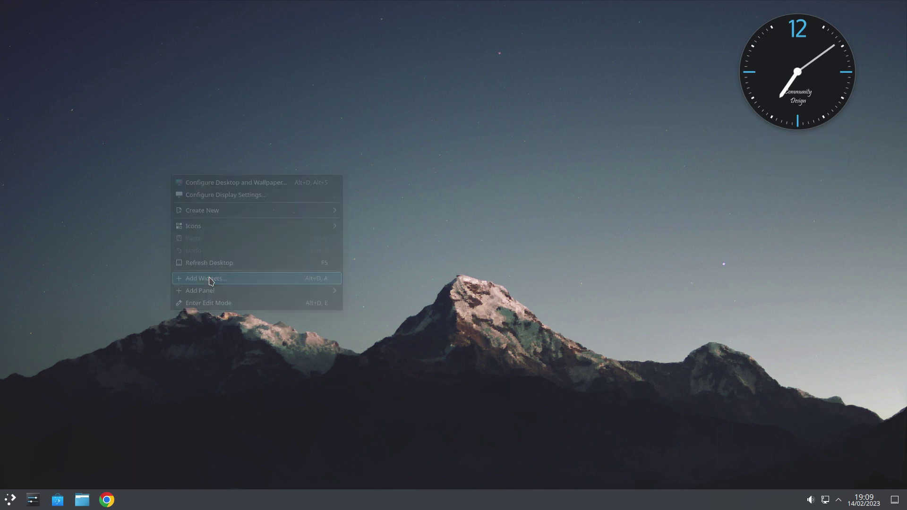
scroll(110, 269, down, 1)
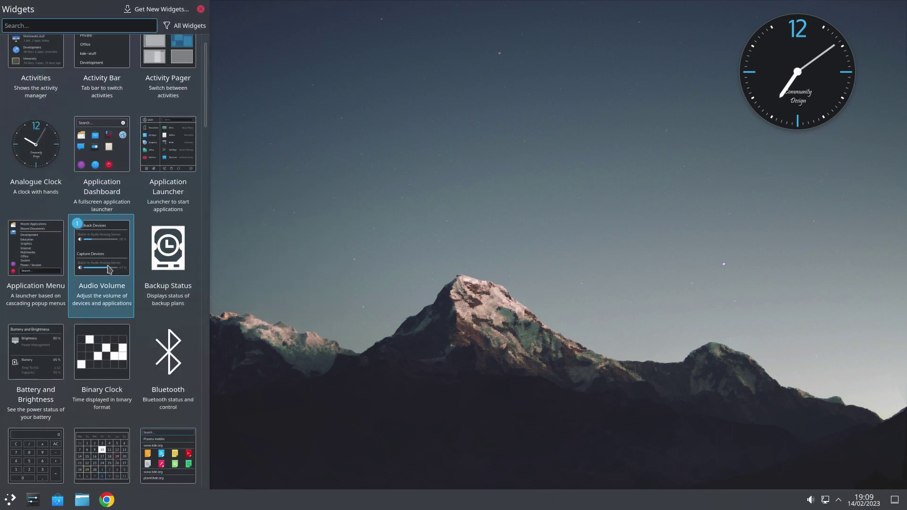
scroll(109, 270, down, 15)
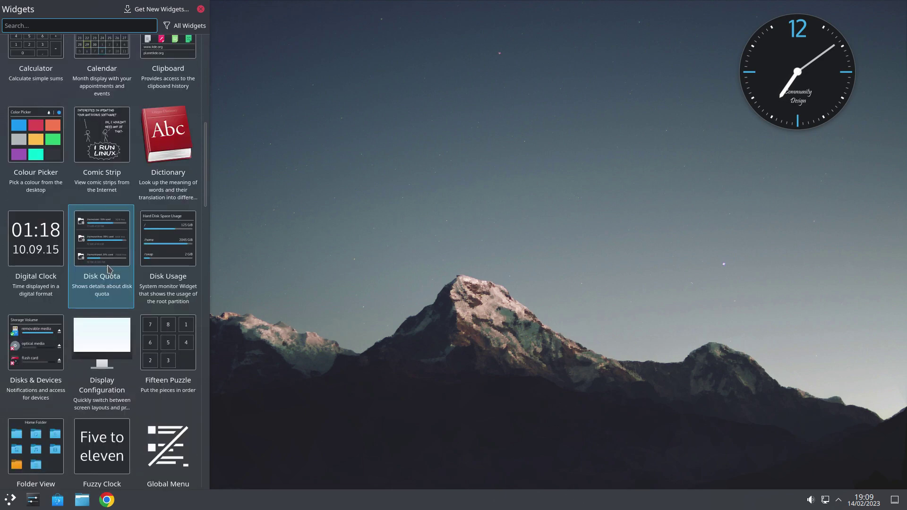
scroll(109, 270, down, 17)
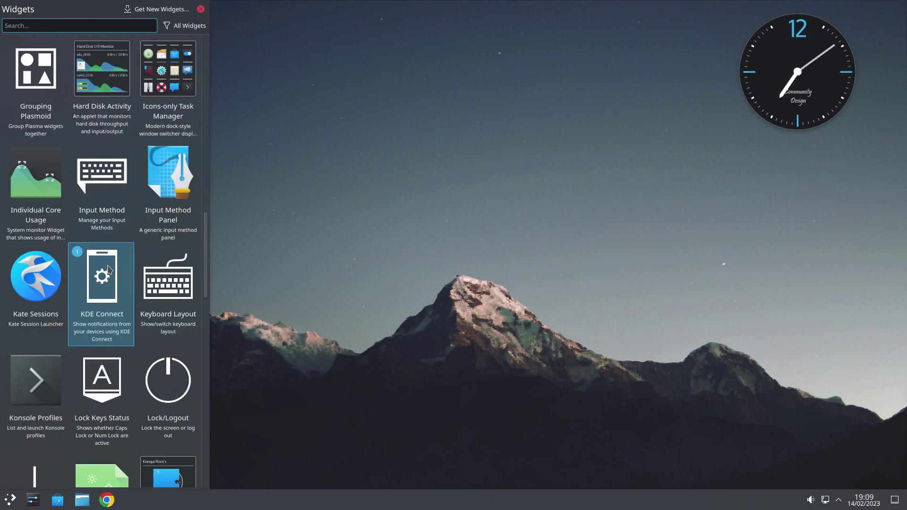
scroll(109, 270, down, 10)
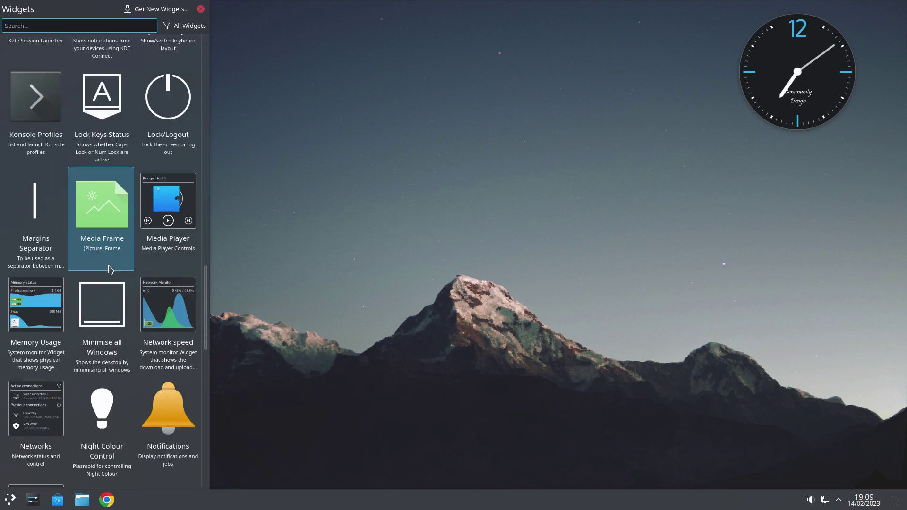
scroll(109, 270, down, 3)
scroll(109, 269, down, 10)
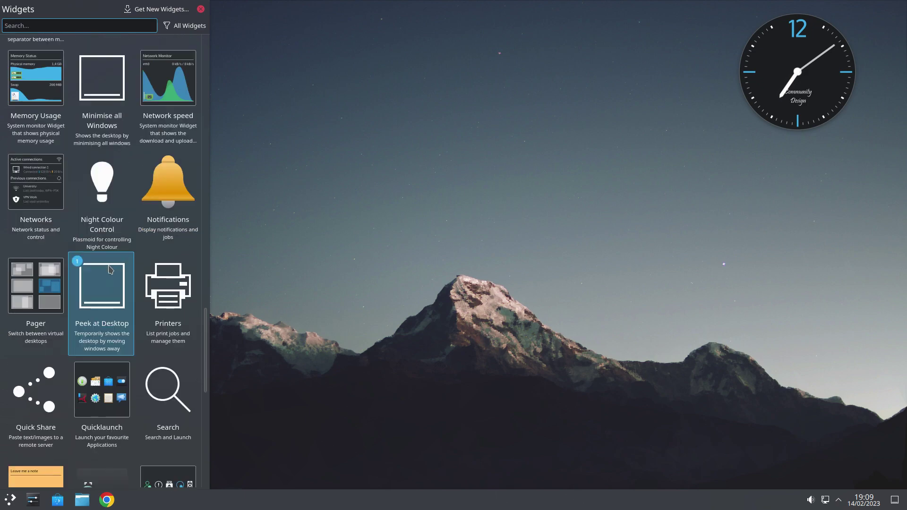
scroll(110, 269, down, 5)
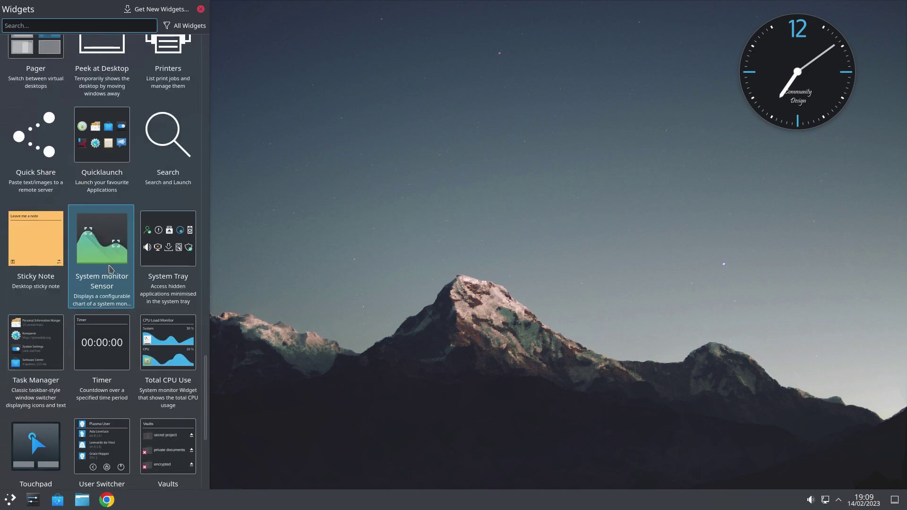
scroll(109, 269, down, 5)
scroll(109, 269, down, 2)
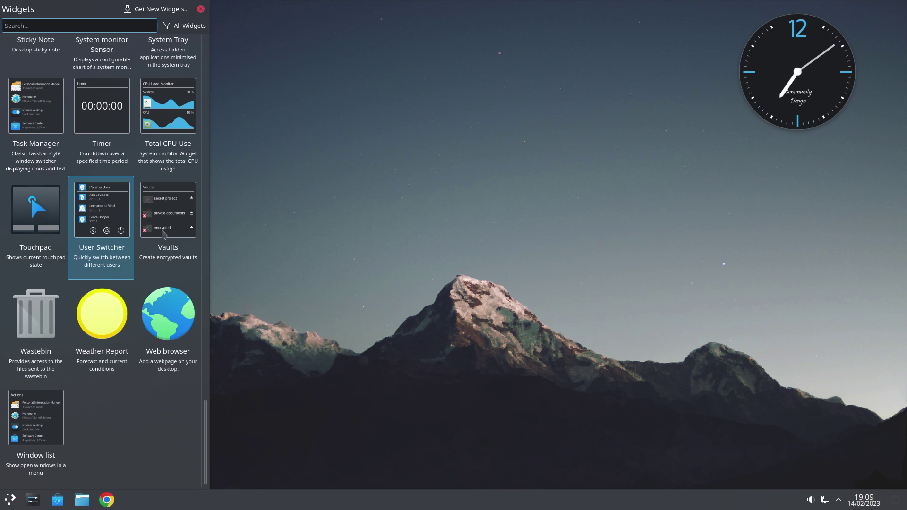
click(201, 9)
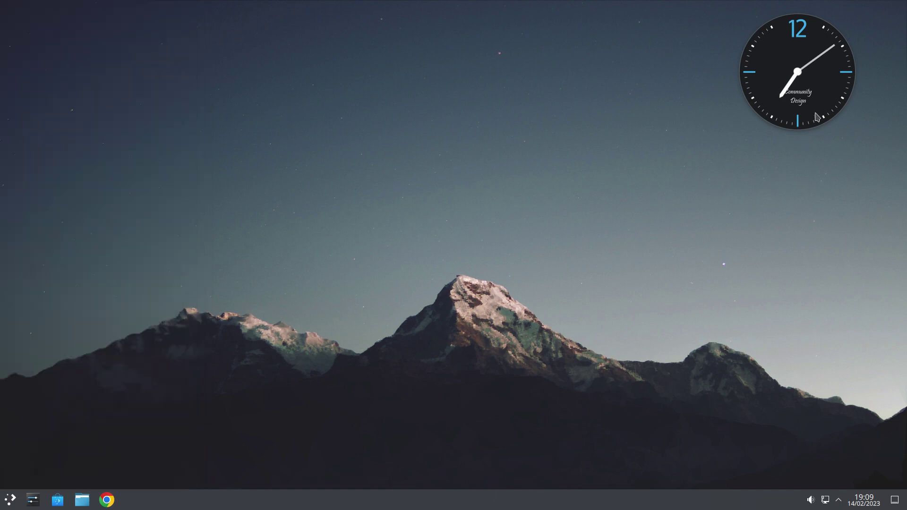
Turn on Show seconds hand and Show time zone in the Analogue Clock settings.
right_click(797, 81)
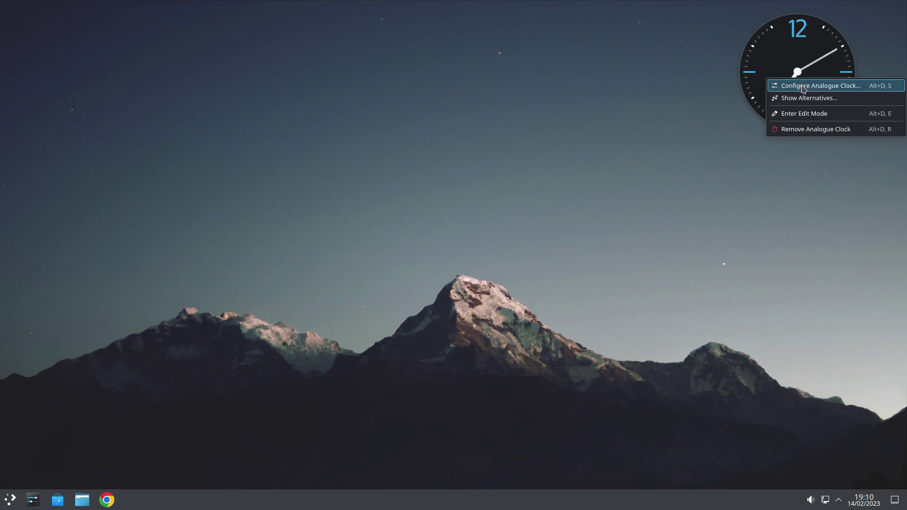
click(802, 89)
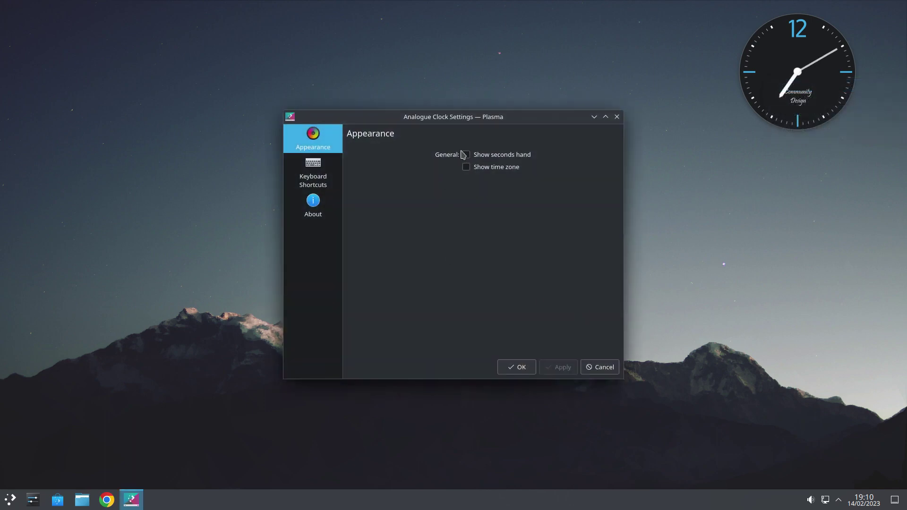
click(466, 155)
click(467, 169)
click(558, 363)
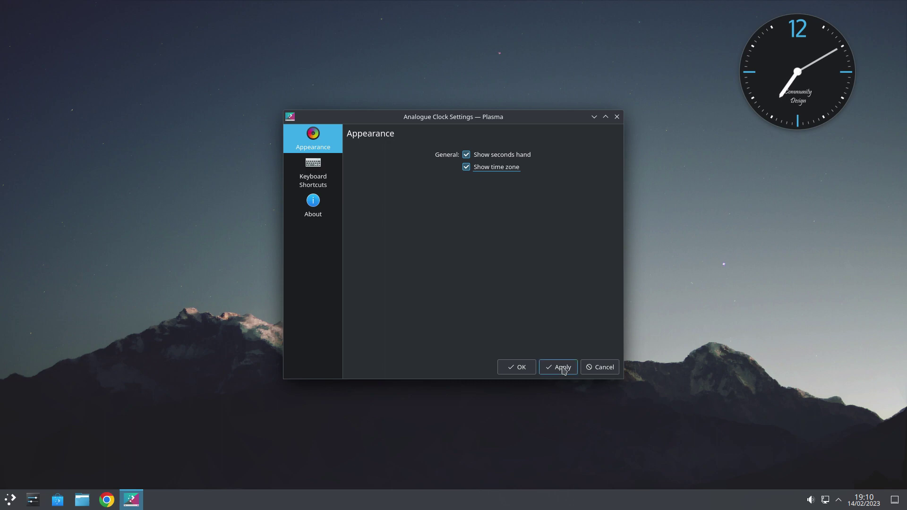
click(514, 368)
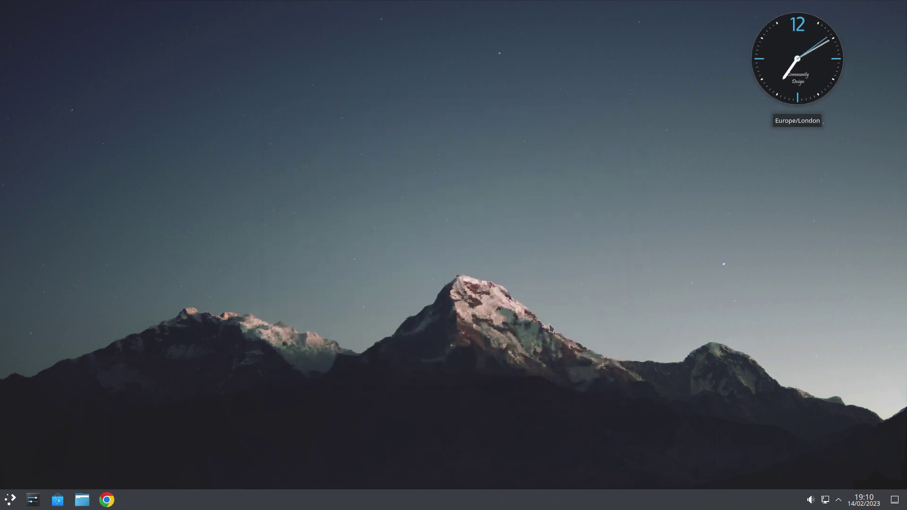